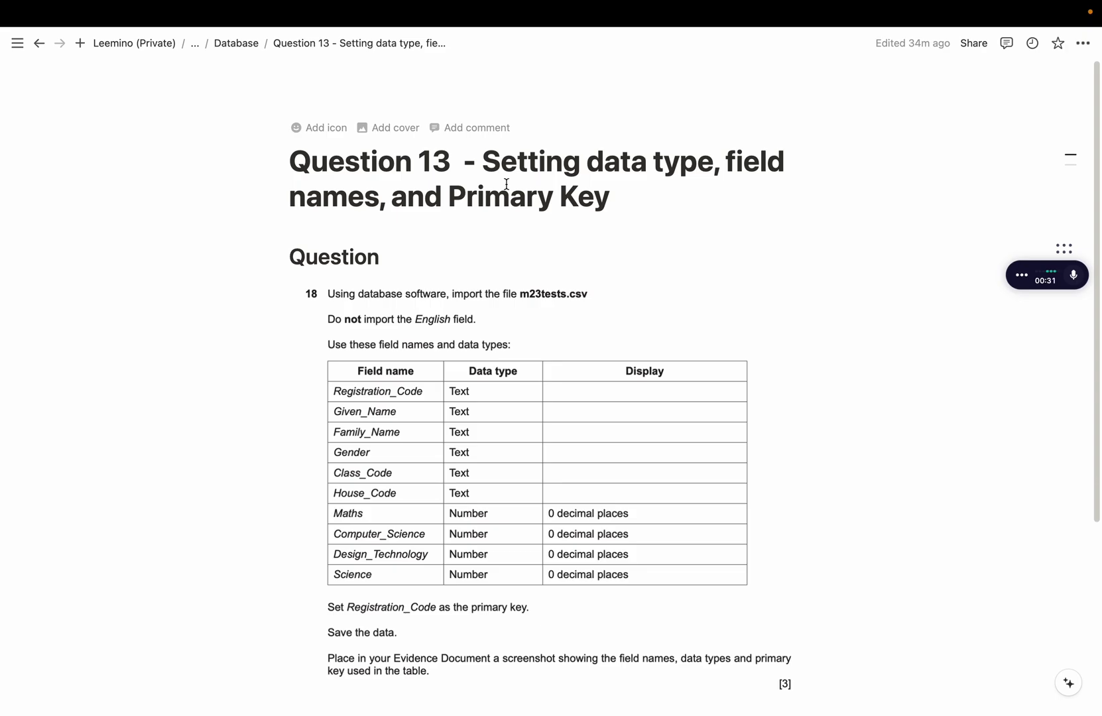
- Review the Question 13 task for importing m23tests.csv, including its required field names, data types and primary key
scroll(509, 252, down, 1)
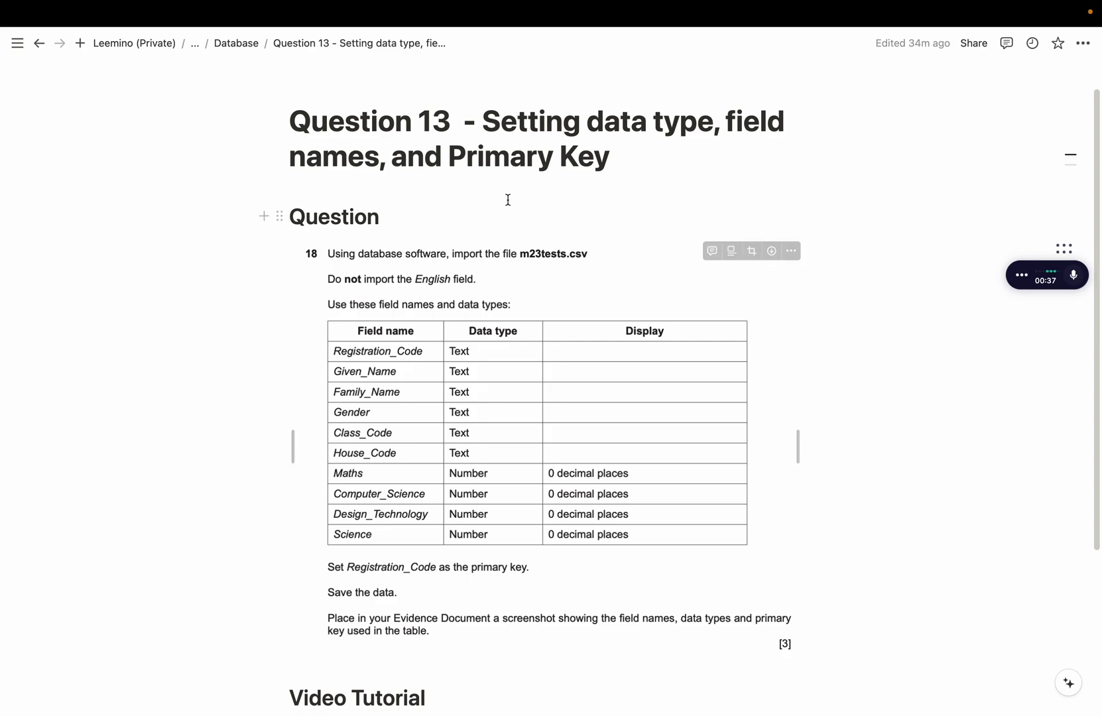
drag(483, 122, 713, 137)
click(444, 174)
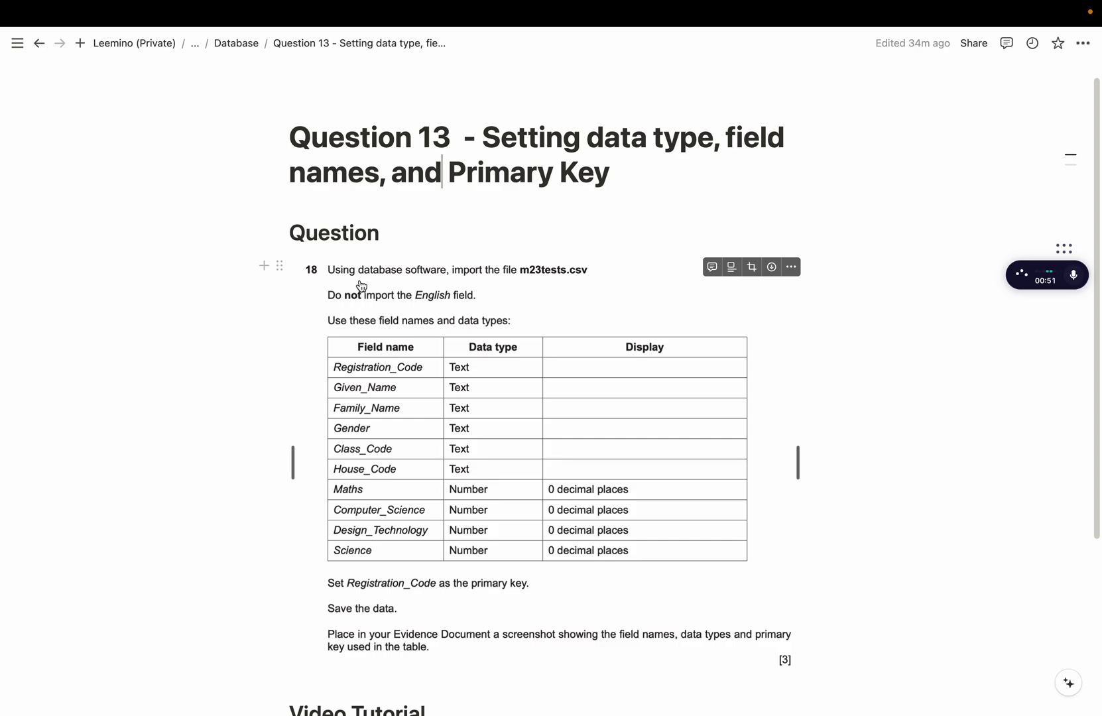
click(576, 271)
click(627, 210)
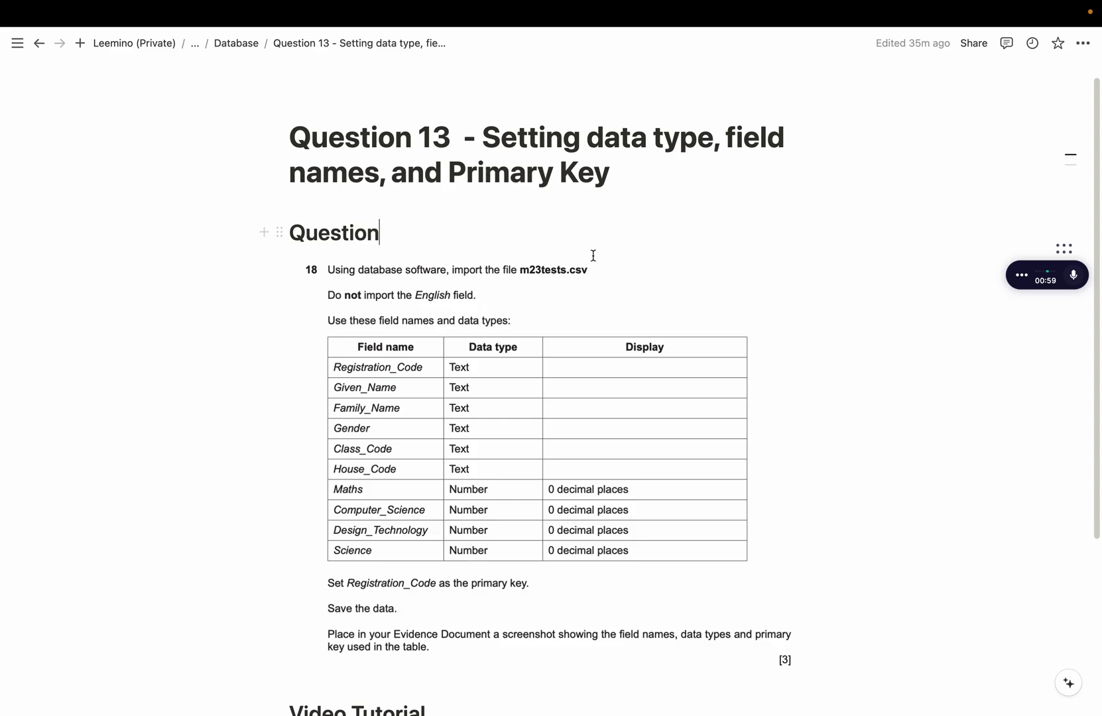
scroll(592, 253, down, 5)
scroll(582, 280, up, 5)
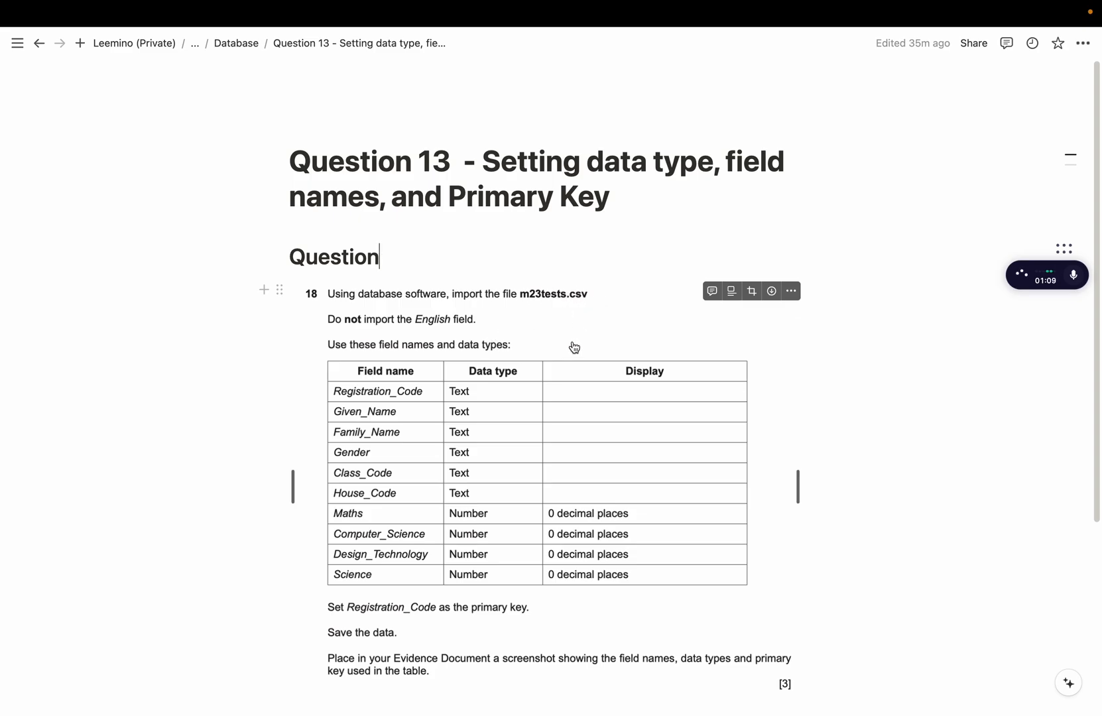
- Switch to File Explorer and locate the m23tests file in the March 2023 confidential source files folder, checking its name against the task
key(ctrl+Right)
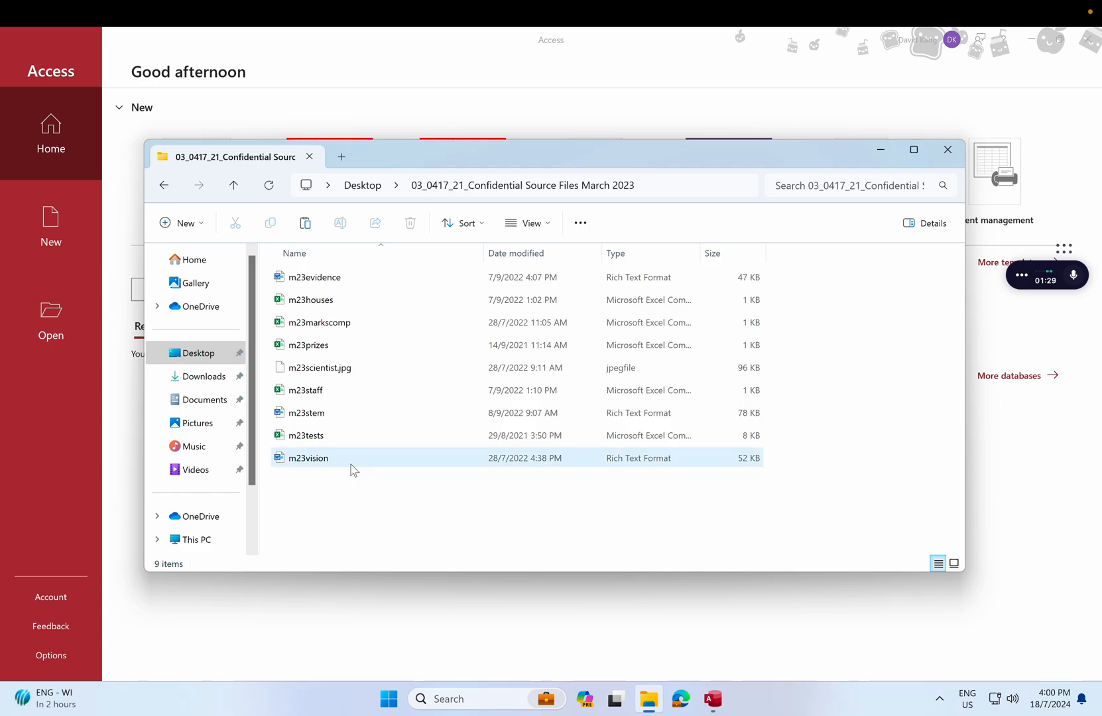
key(ctrl+Left)
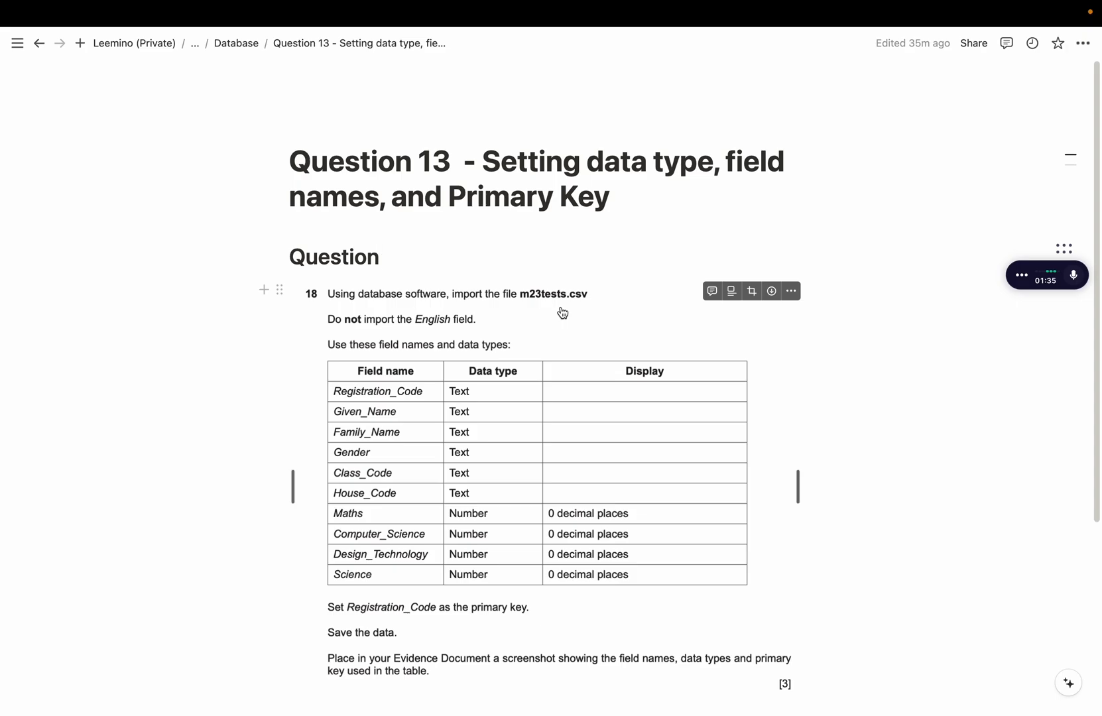
key(ctrl+Right)
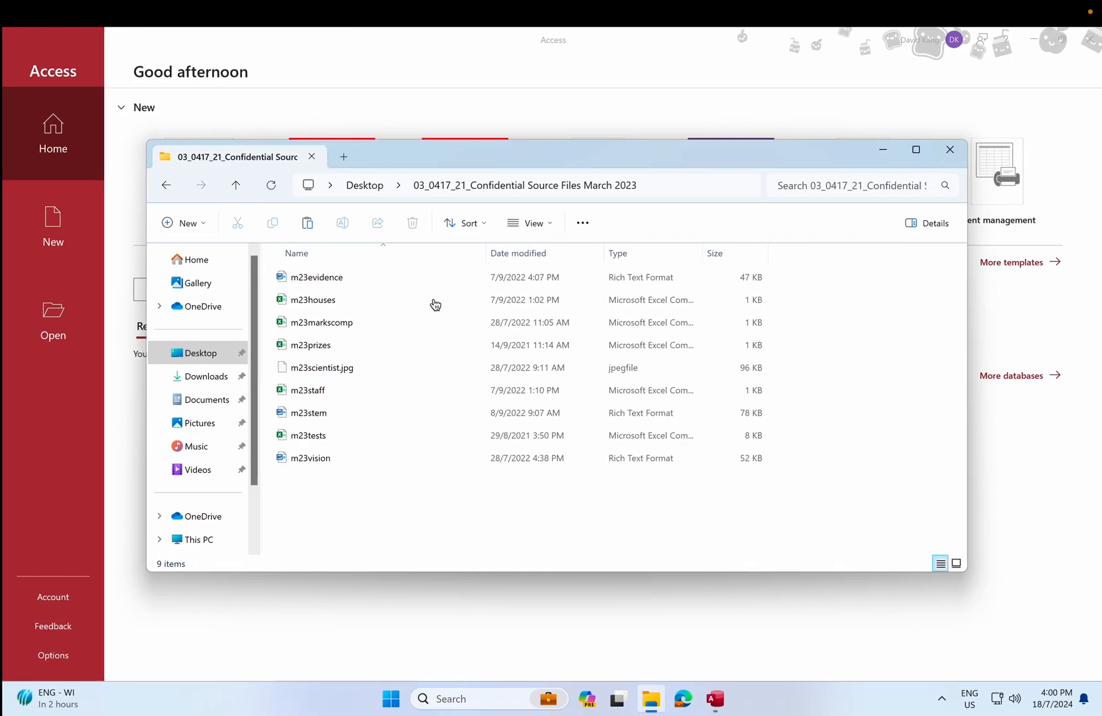
click(310, 442)
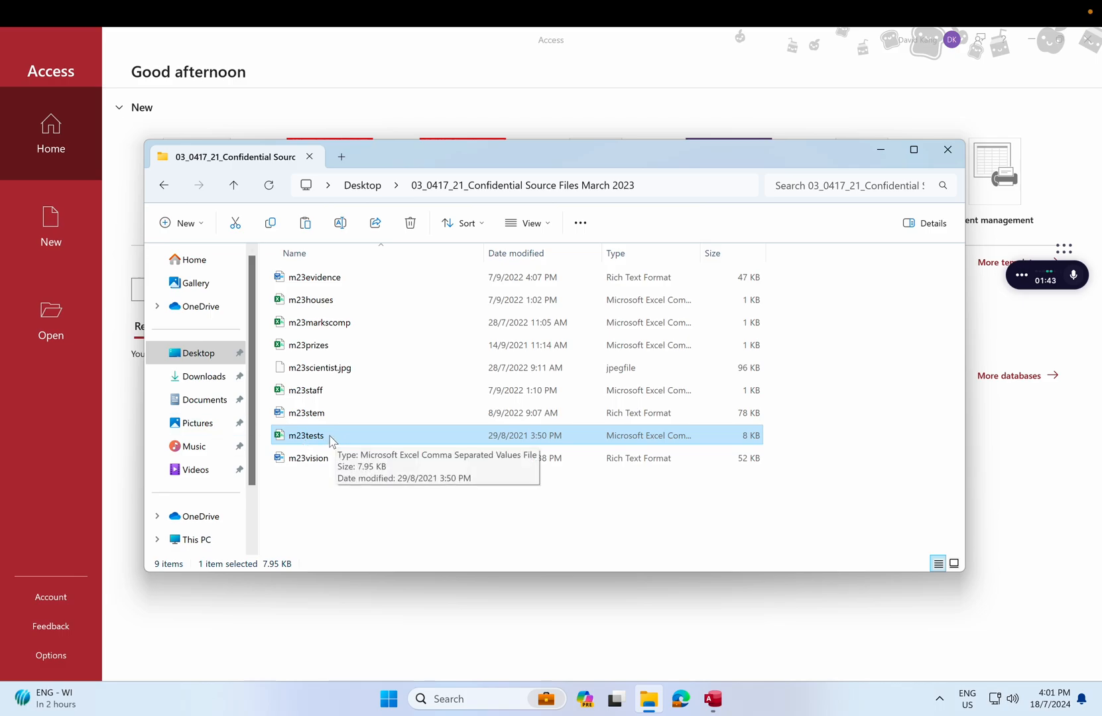
- Switch to Access and create a new blank database
click(68, 418)
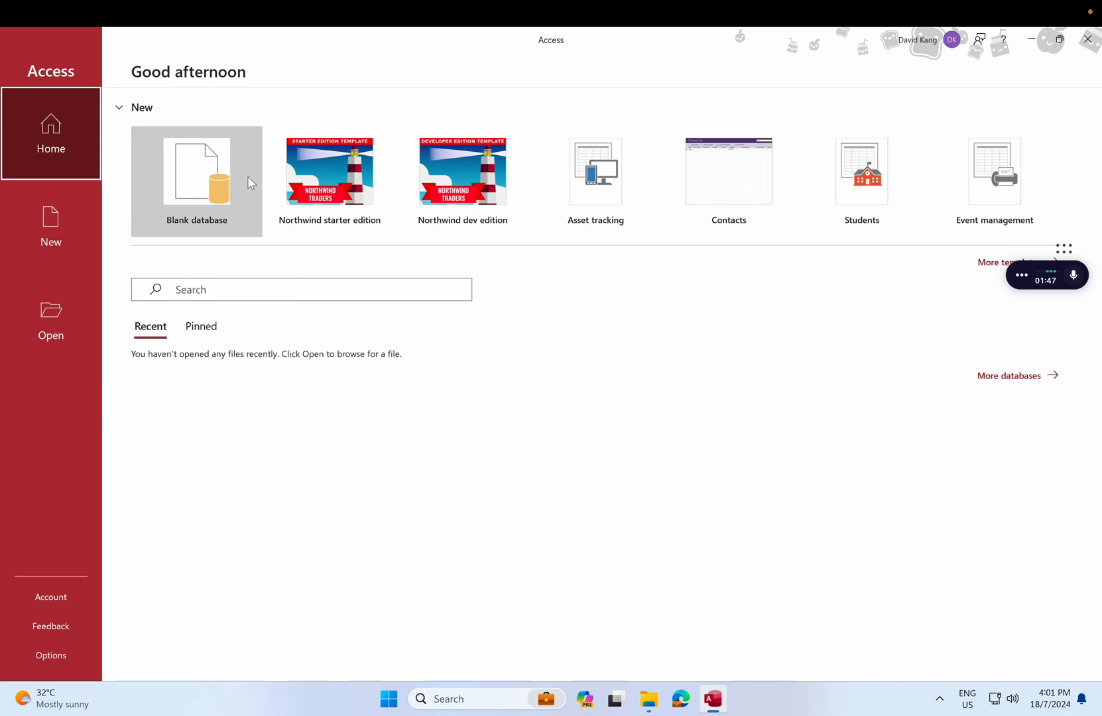
click(230, 208)
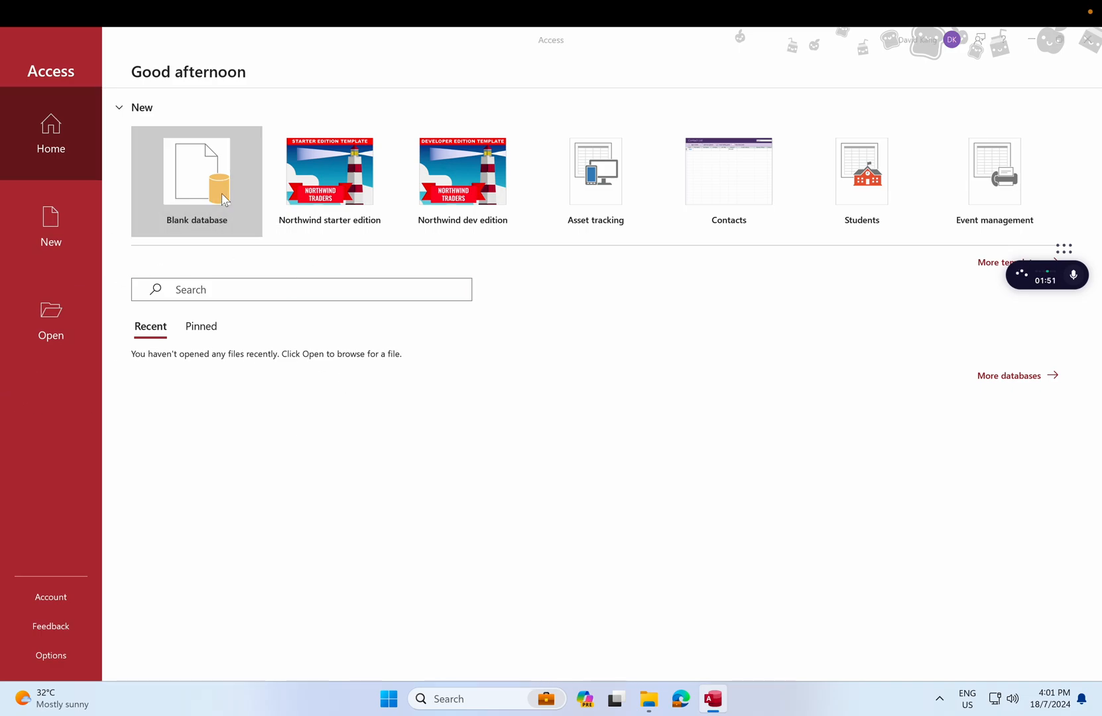
click(648, 348)
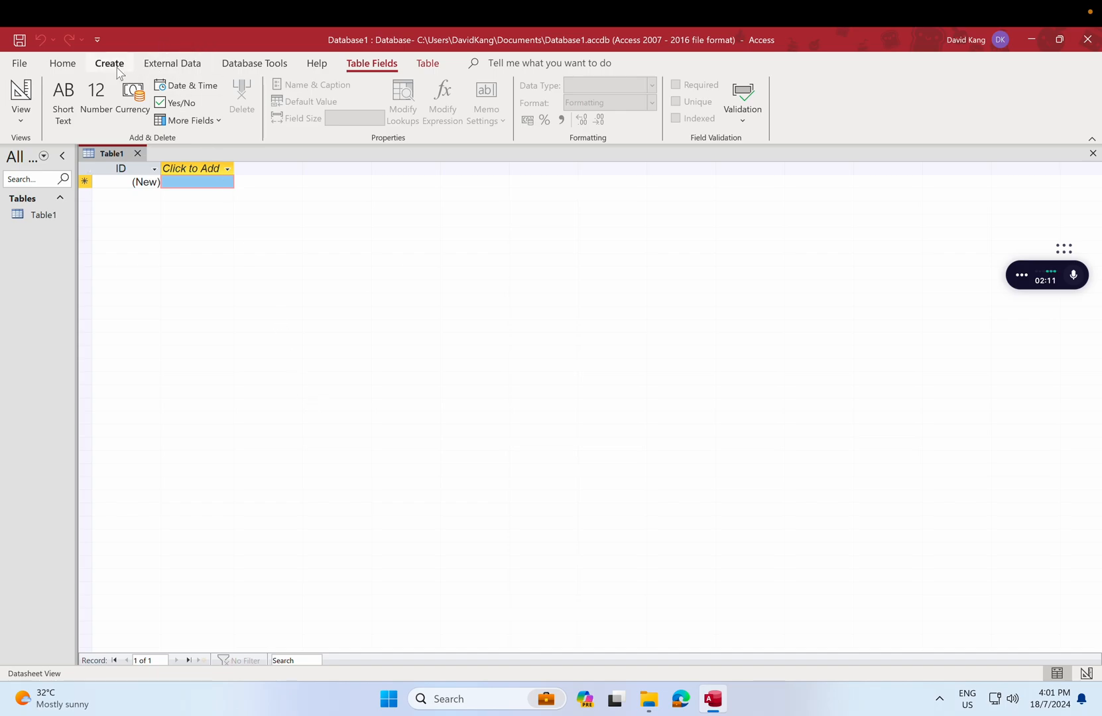
- Start a text file import and choose m23tests.csv from the 03_0417_21 source files folder on the Desktop as the source
click(160, 67)
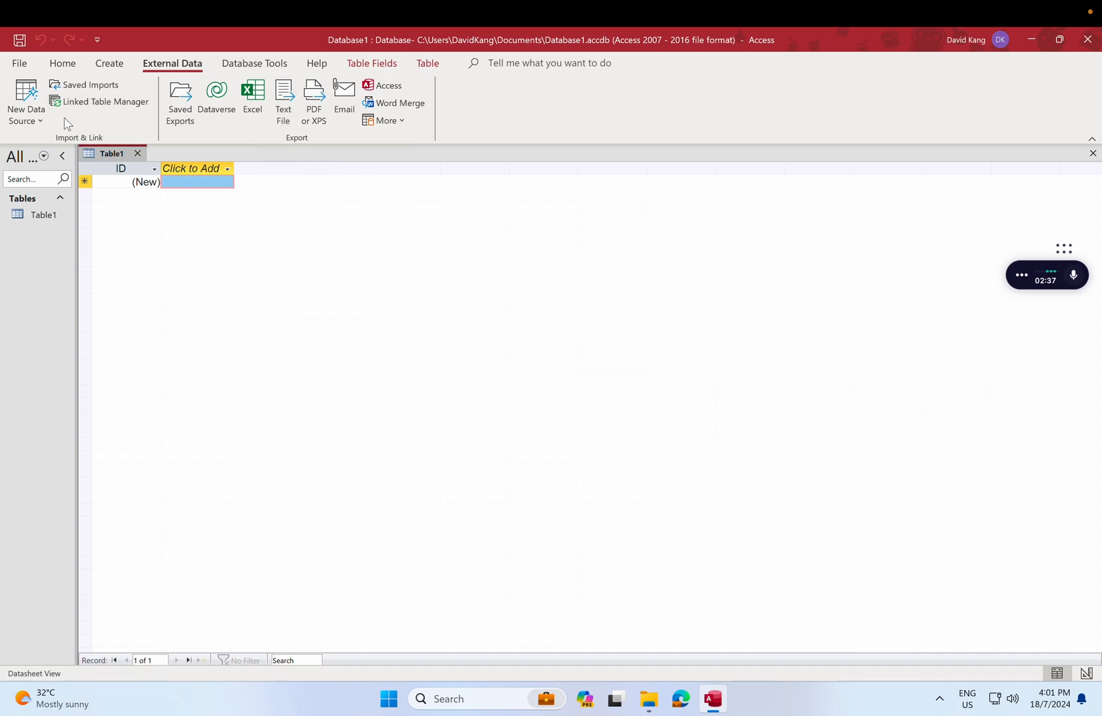
click(44, 122)
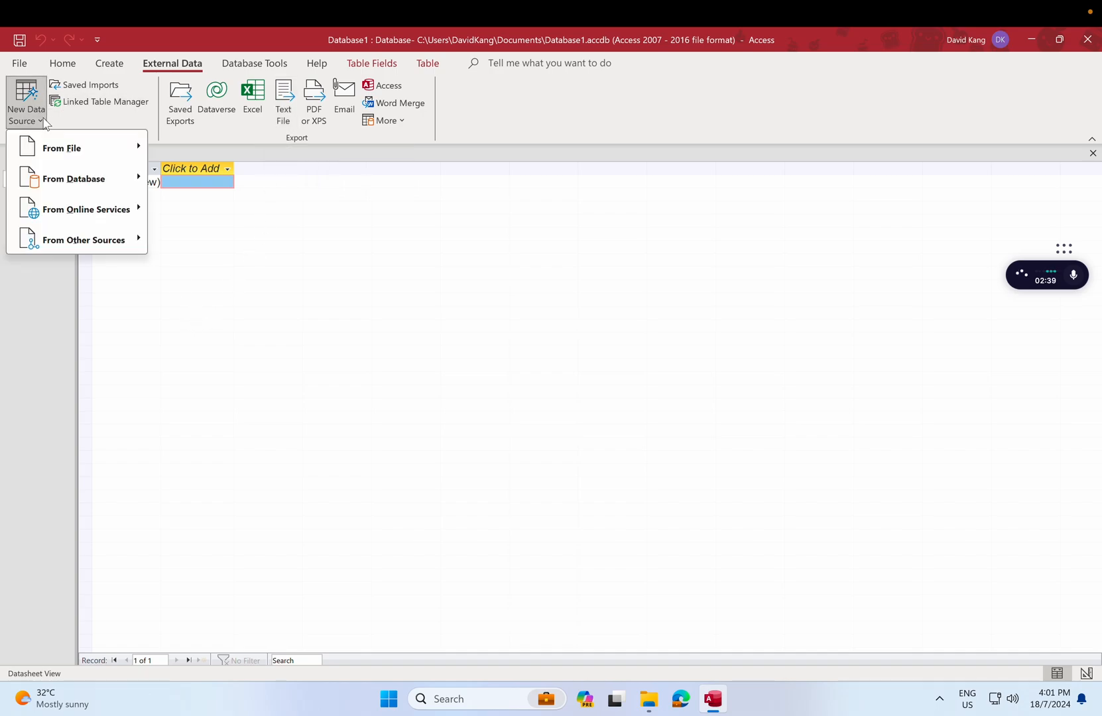
mouse_move(65, 153)
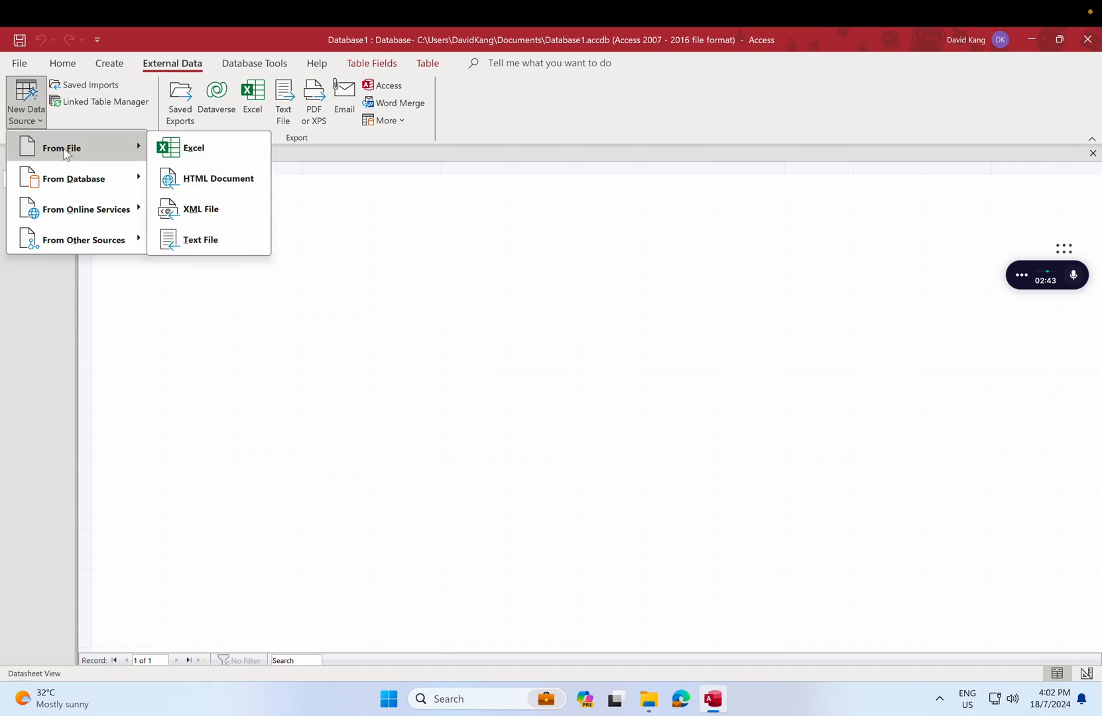
click(223, 241)
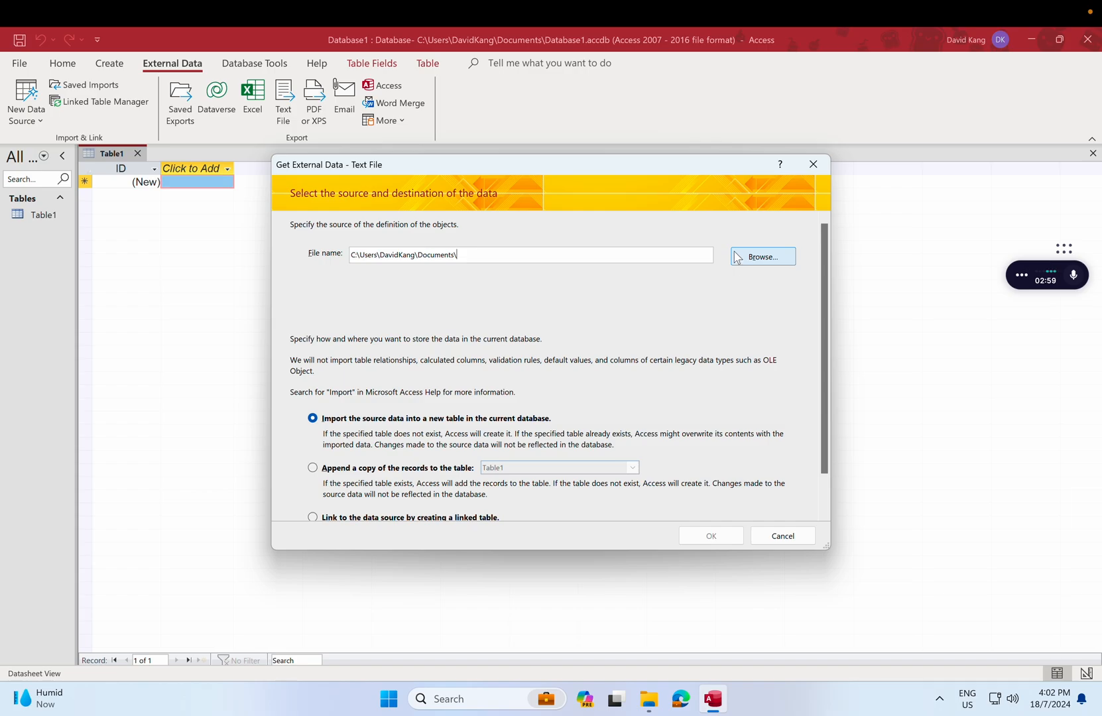
click(736, 257)
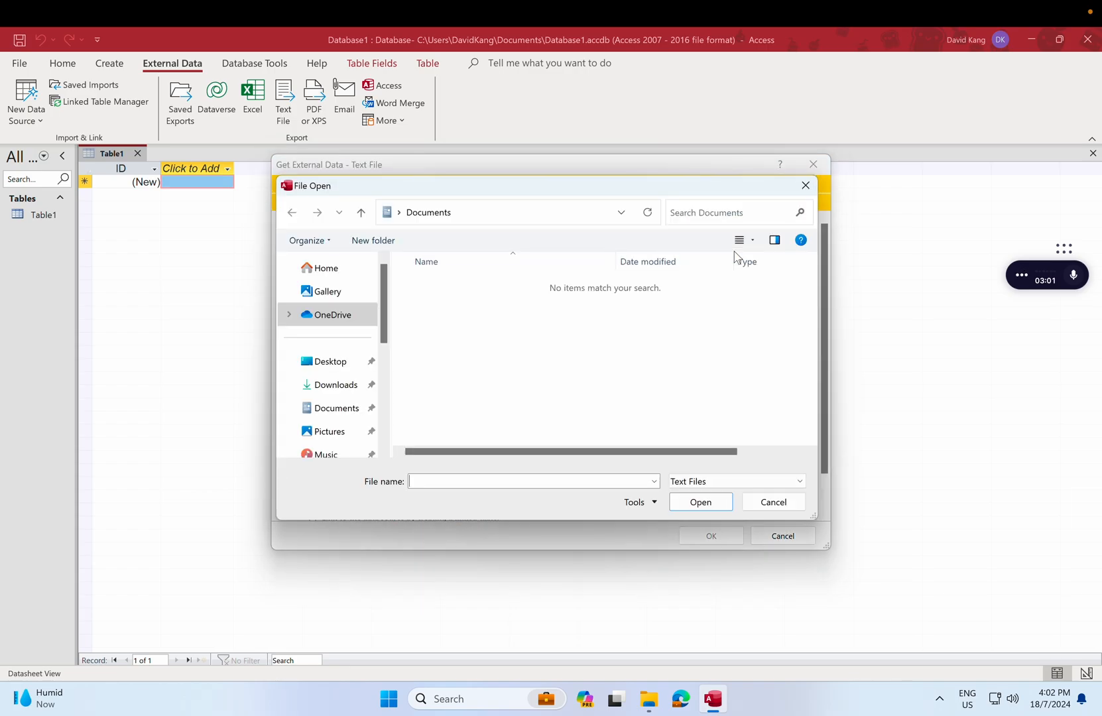
click(325, 361)
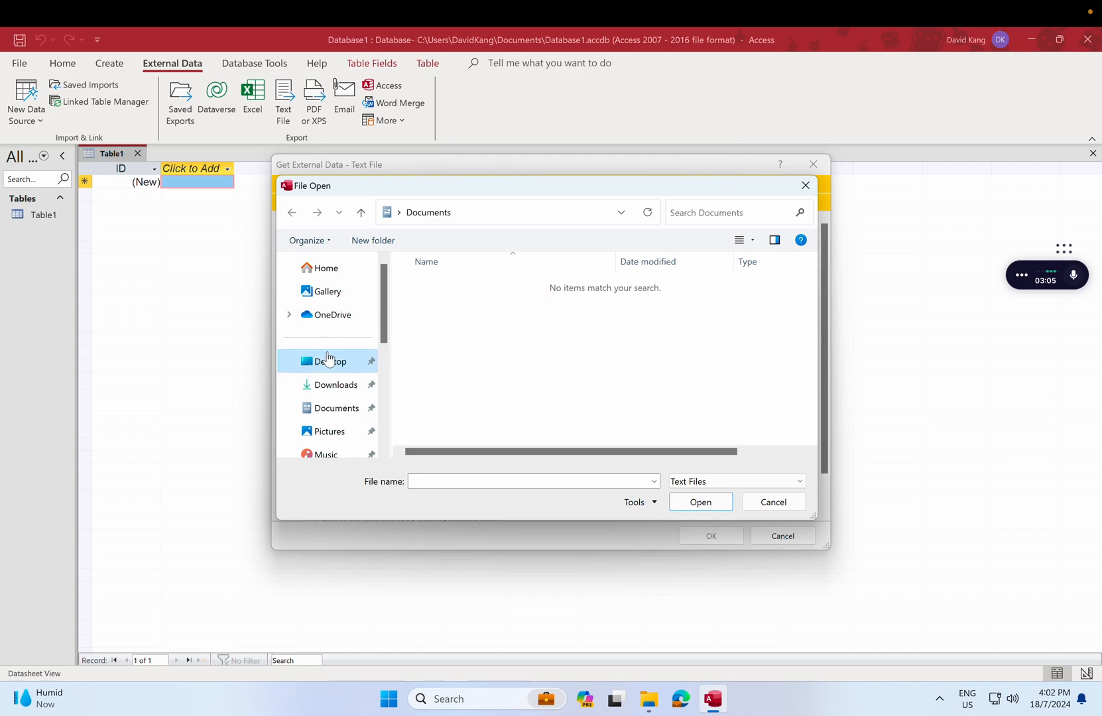
double_click(486, 295)
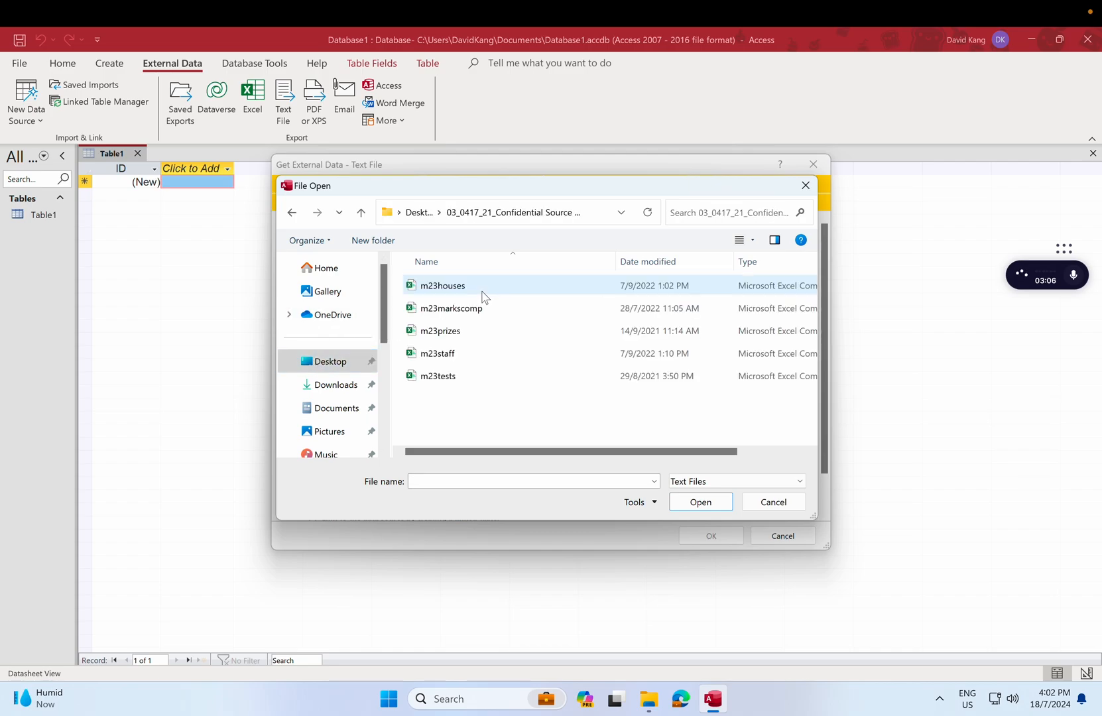
click(462, 381)
click(676, 507)
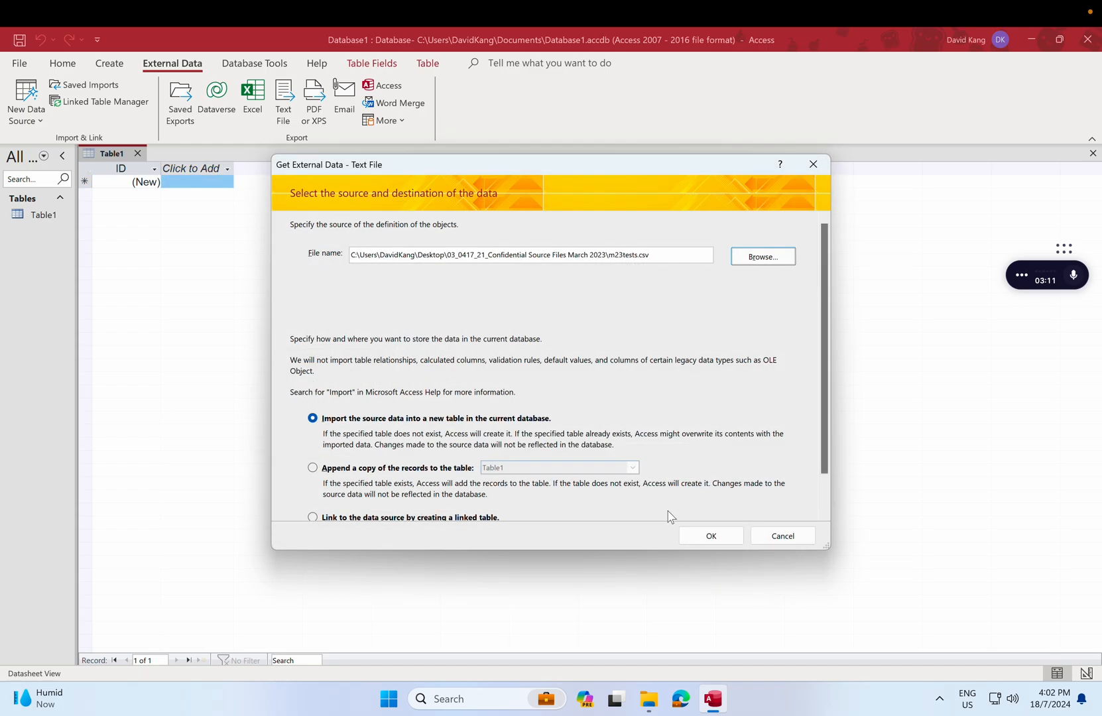
- Review the import destination options and proceed with importing the source data into a new table in the current database
scroll(545, 365, down, 1)
scroll(571, 402, up, 1)
scroll(600, 428, down, 1)
scroll(472, 336, up, 1)
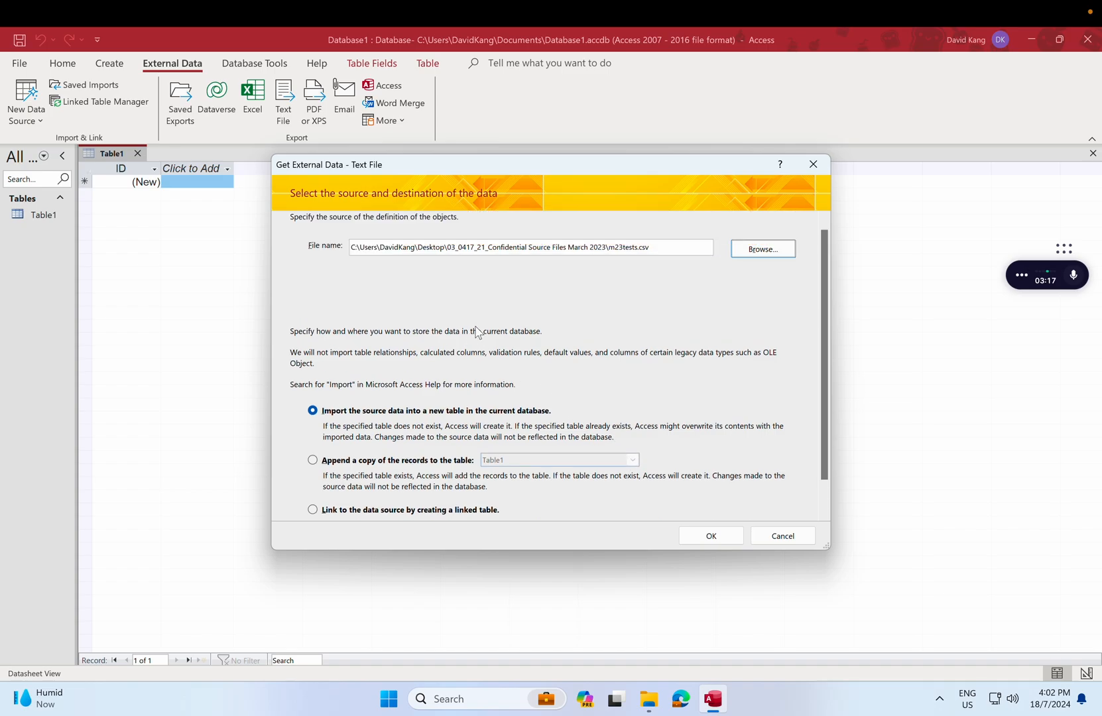
click(711, 537)
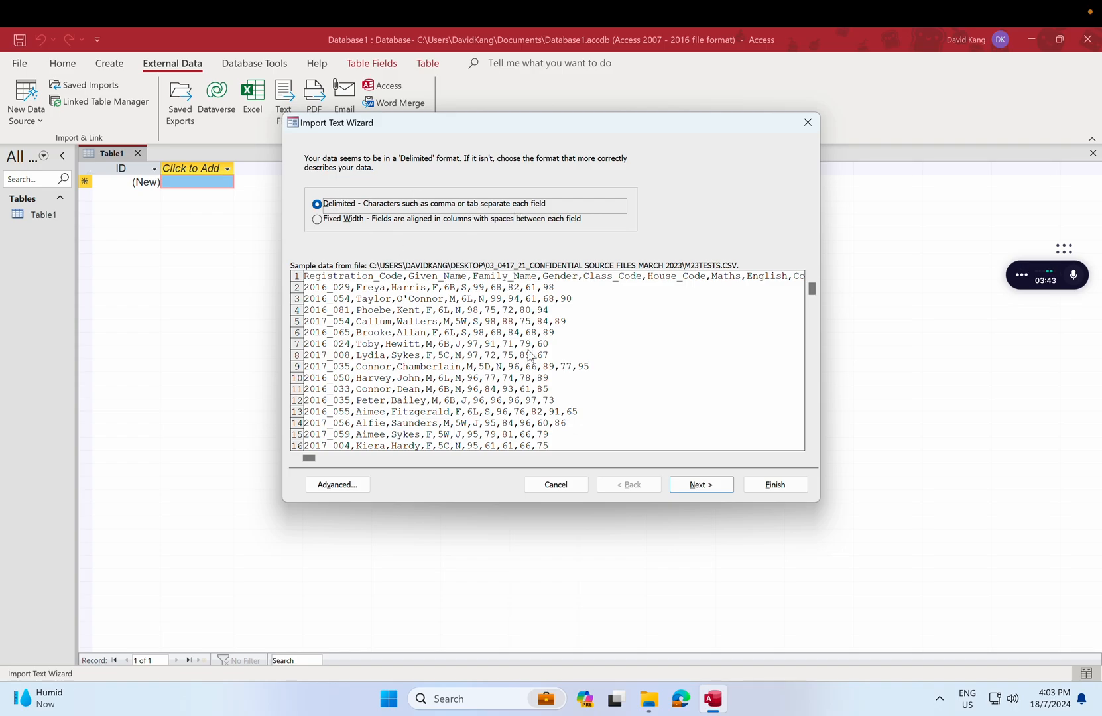
- Accept the delimited format with comma separators and use the first row as field names
click(681, 486)
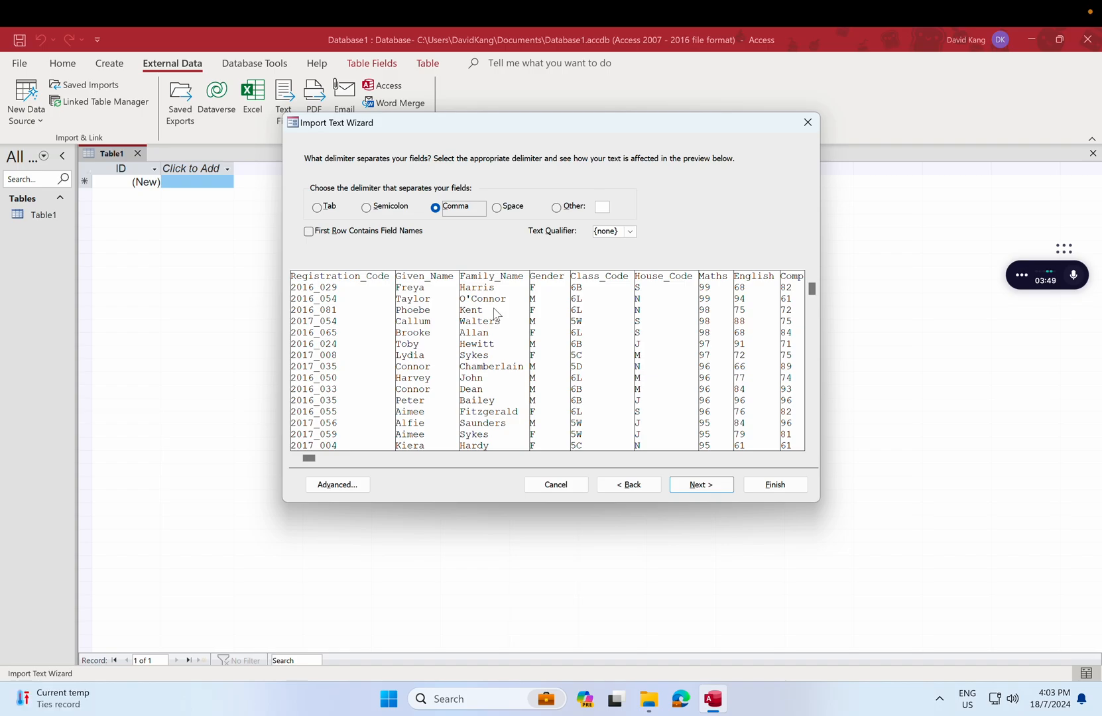
click(379, 233)
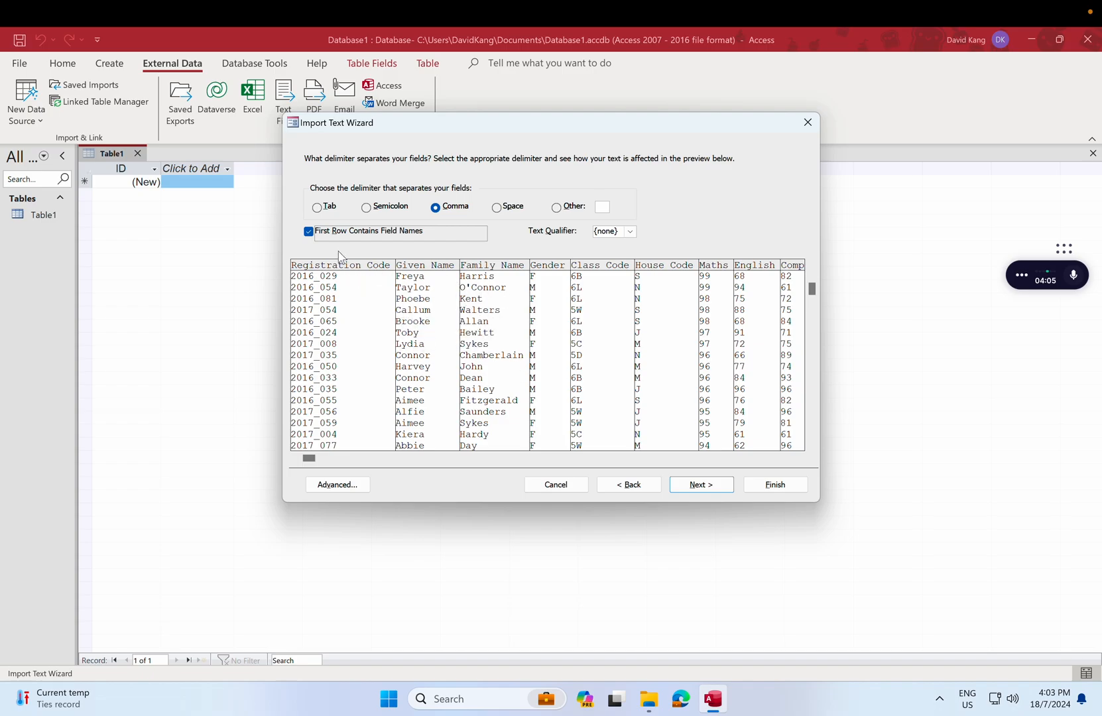
click(694, 485)
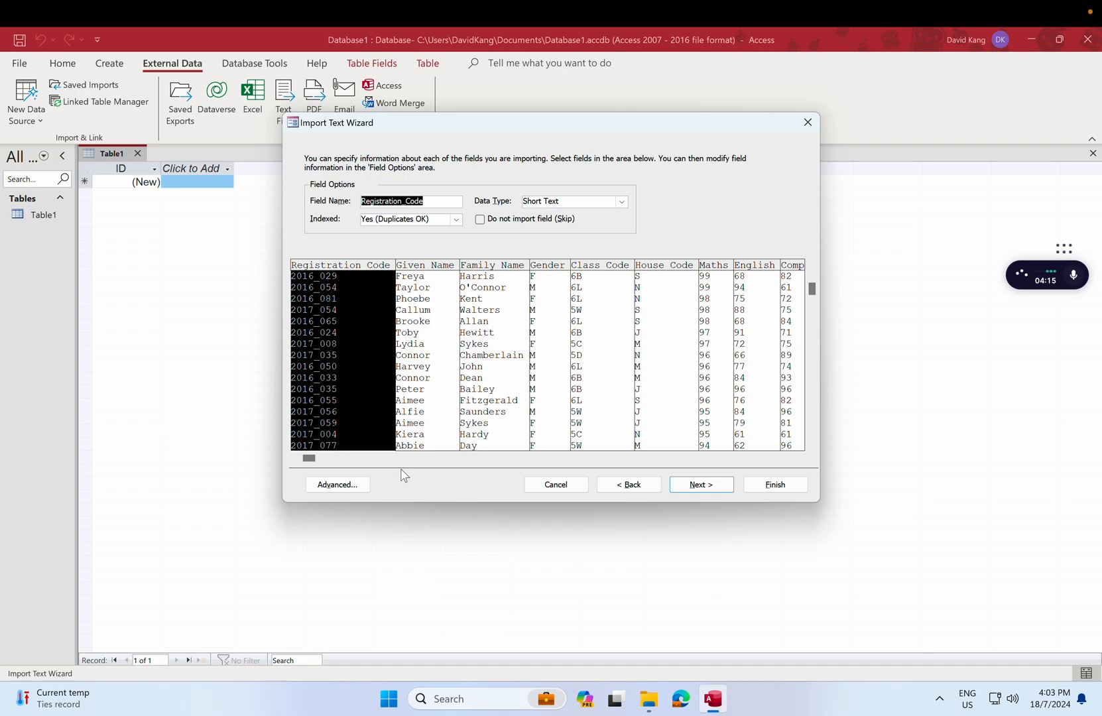
- Check the import specification's field data types against the task's table, leaving the specification without changes
click(342, 486)
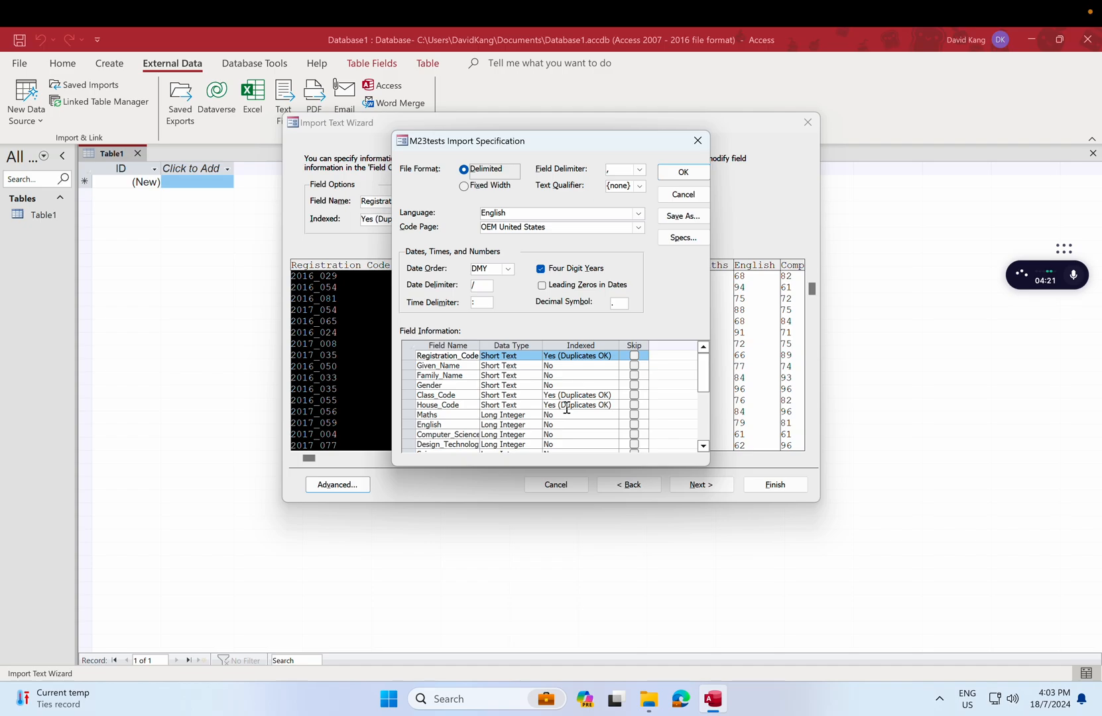
key(ctrl+Left)
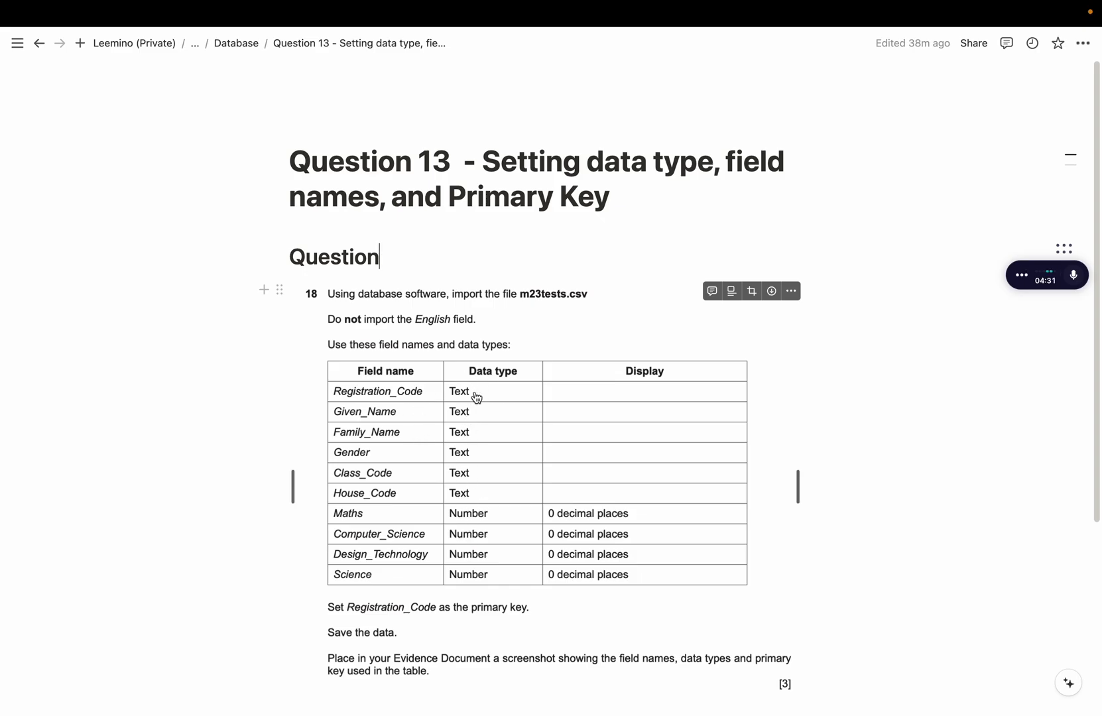
key(ctrl+Right)
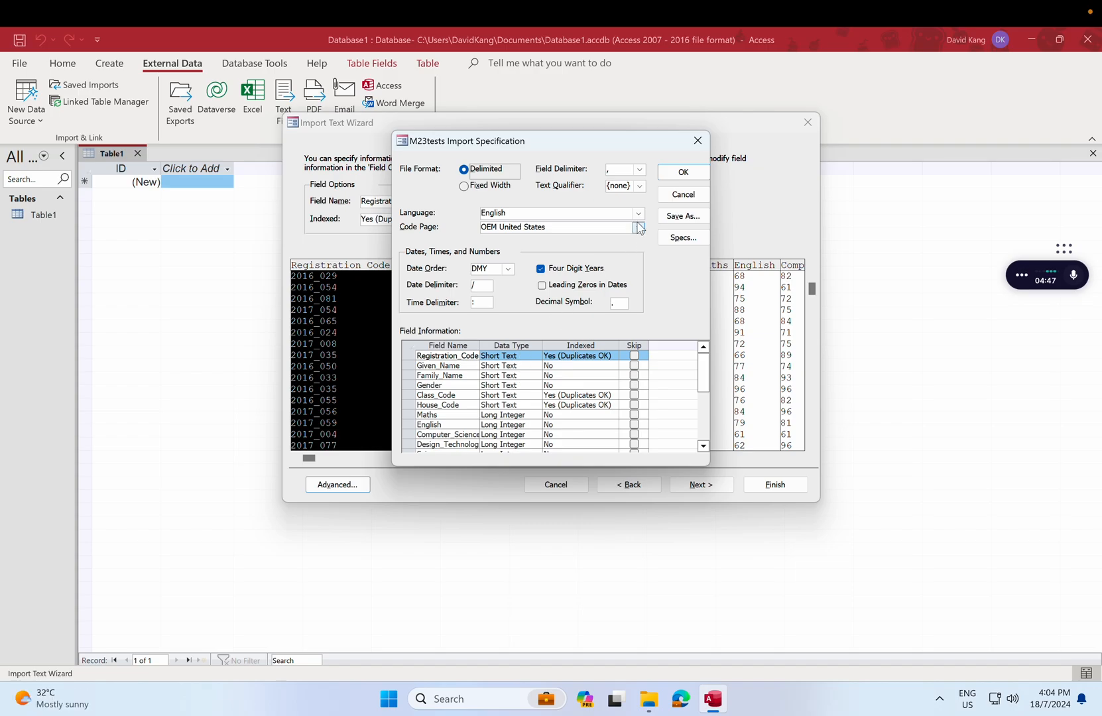
click(682, 194)
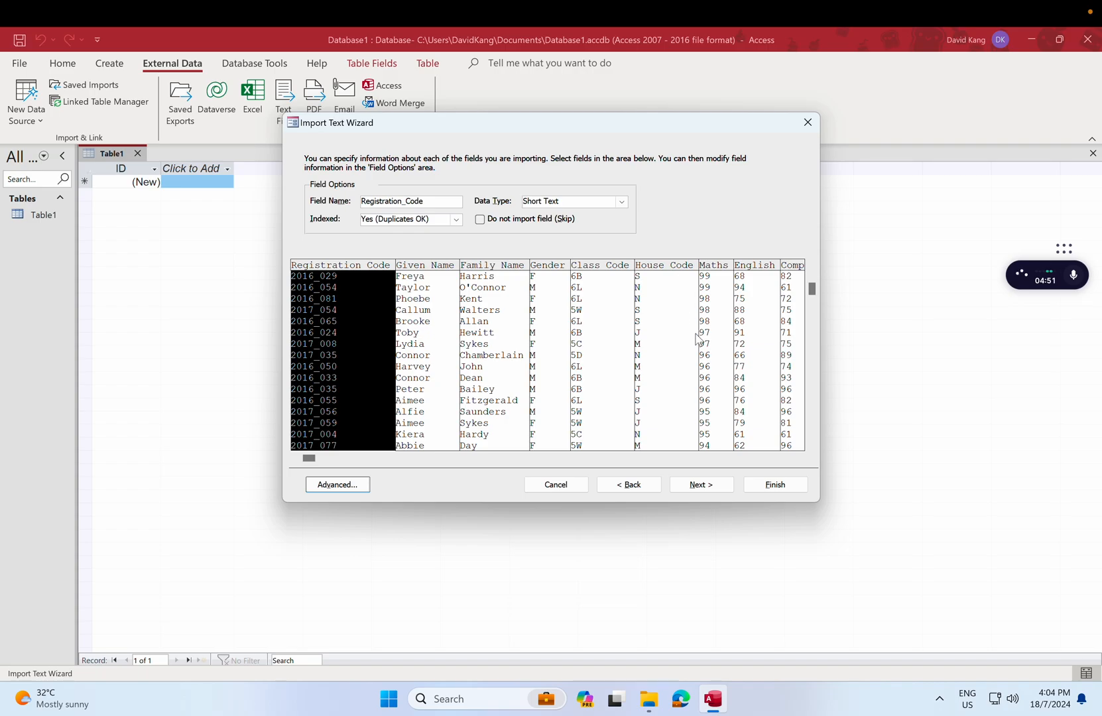
- Choose Registration_Code as the new table's own primary key, checking the requirement in the task
click(687, 484)
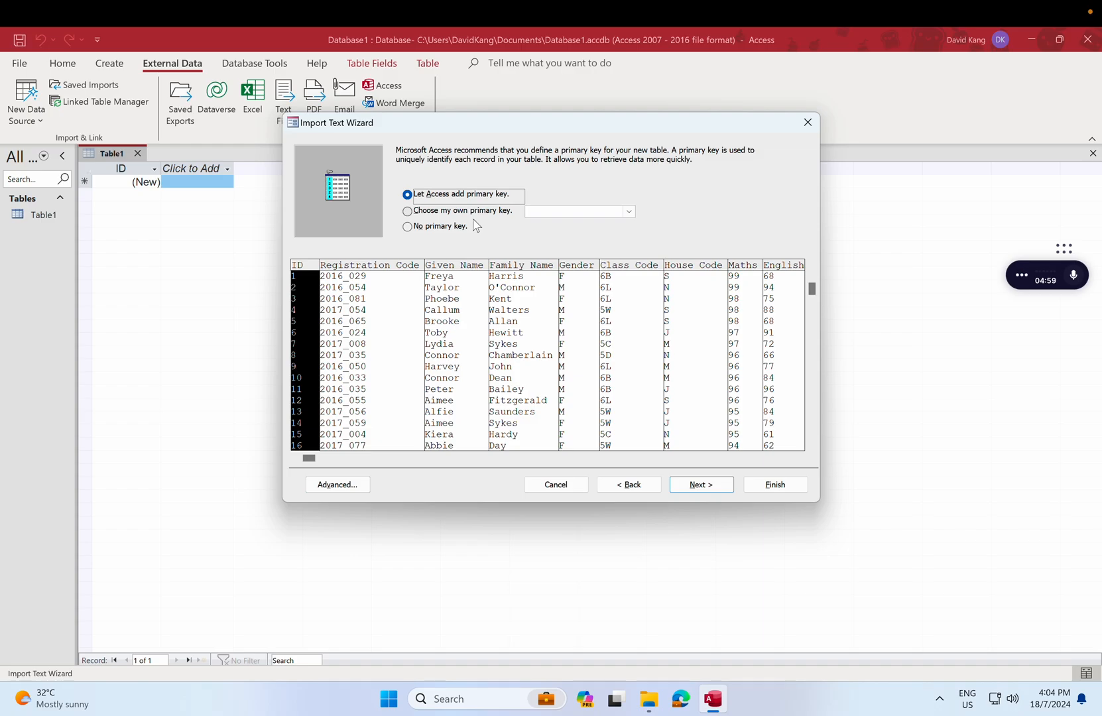
key(ctrl+Left)
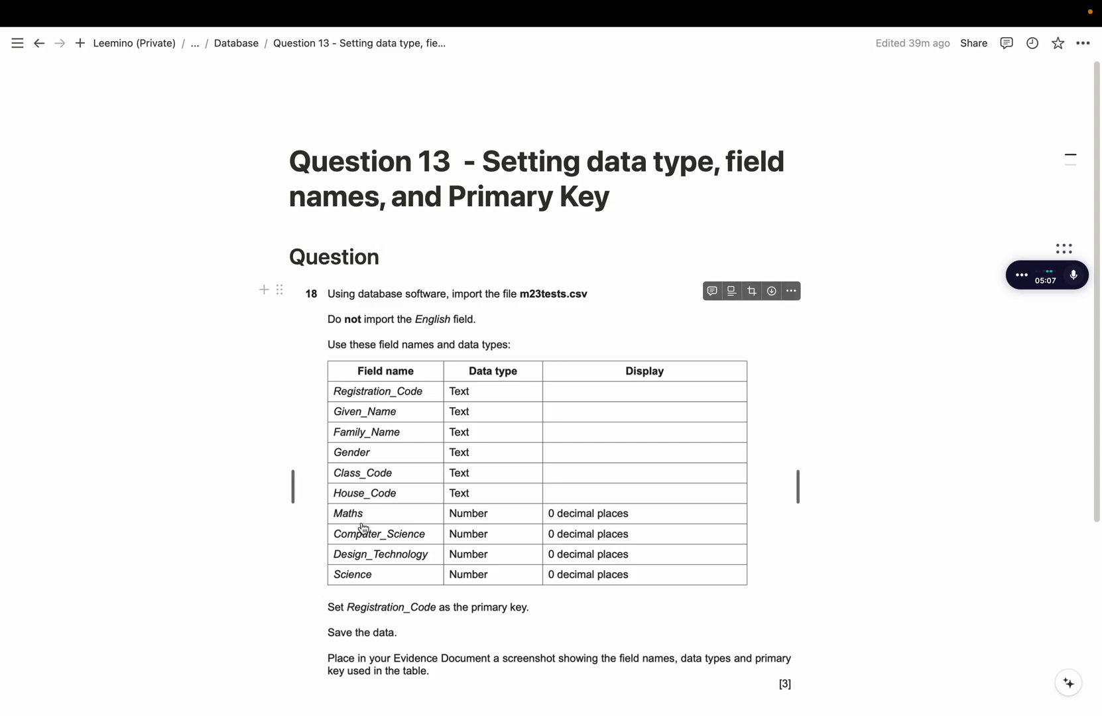
click(389, 617)
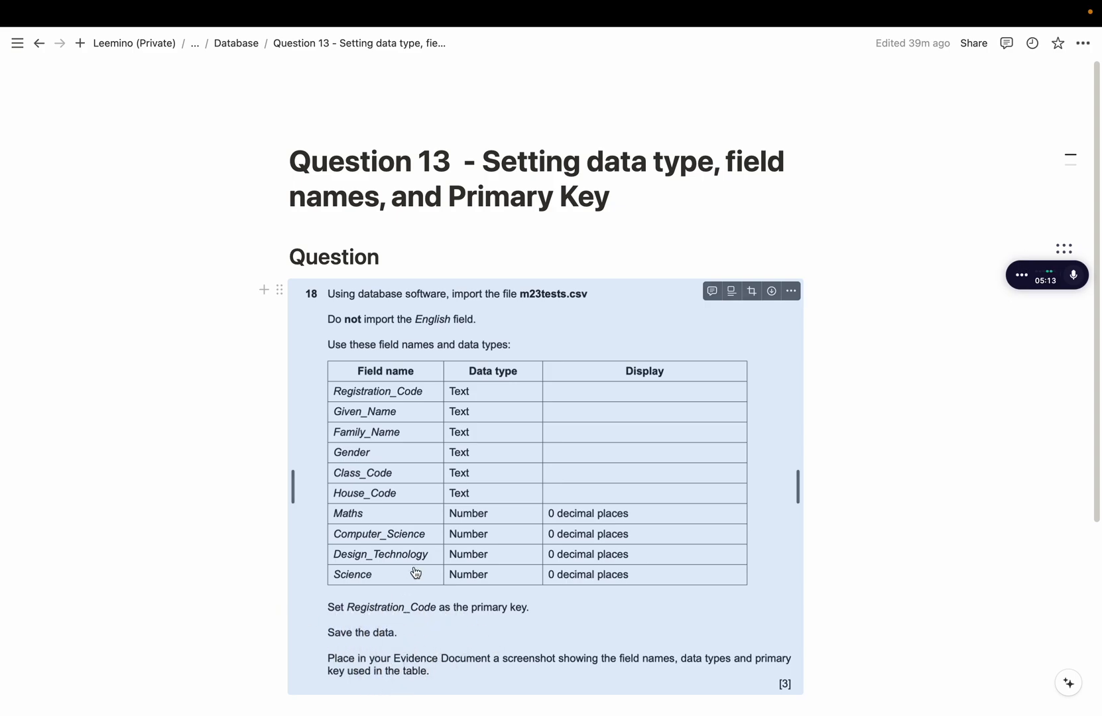
key(ctrl+Right)
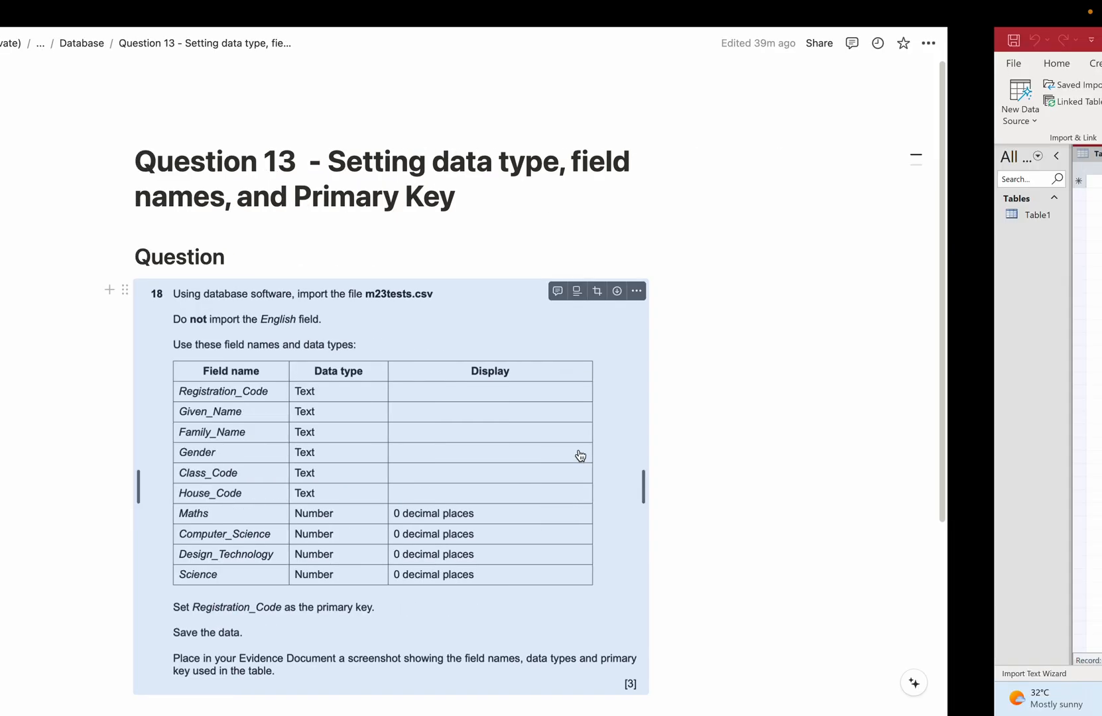
click(493, 211)
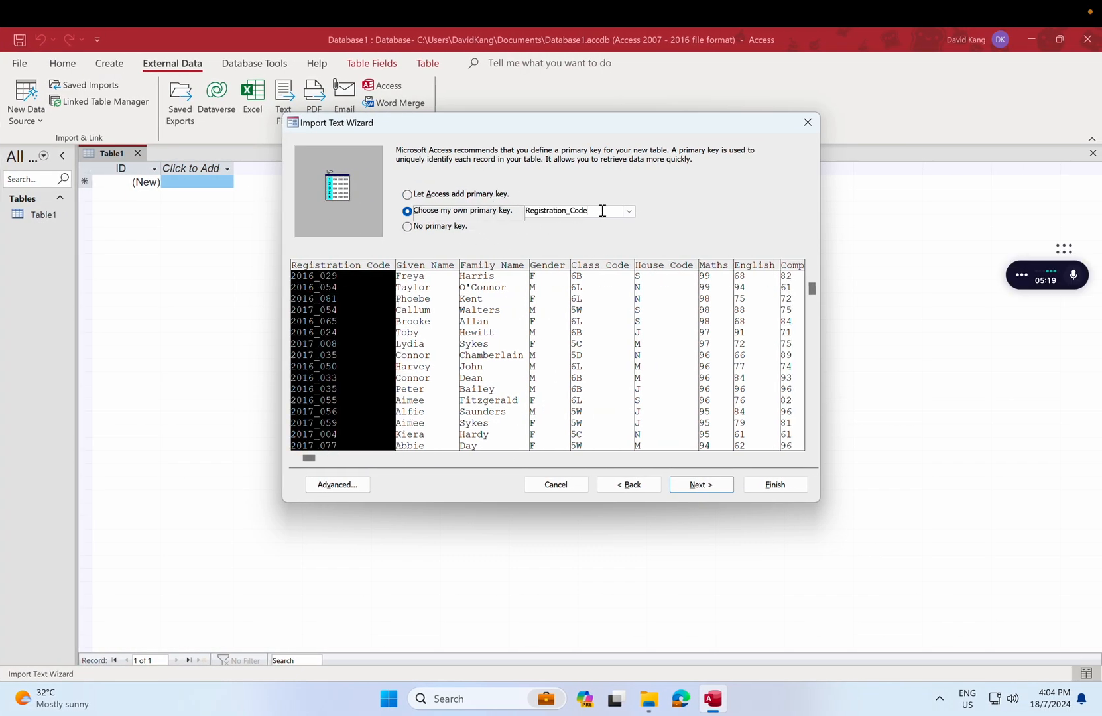
click(628, 211)
key(ctrl+Left)
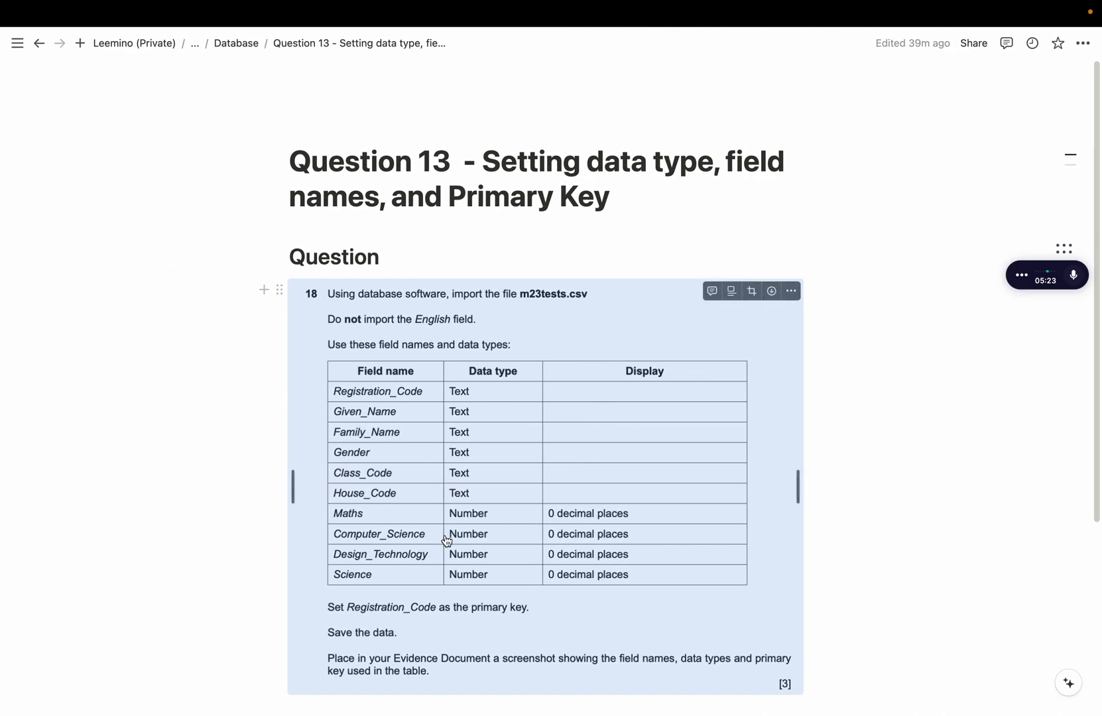
key(ctrl+Right)
click(557, 232)
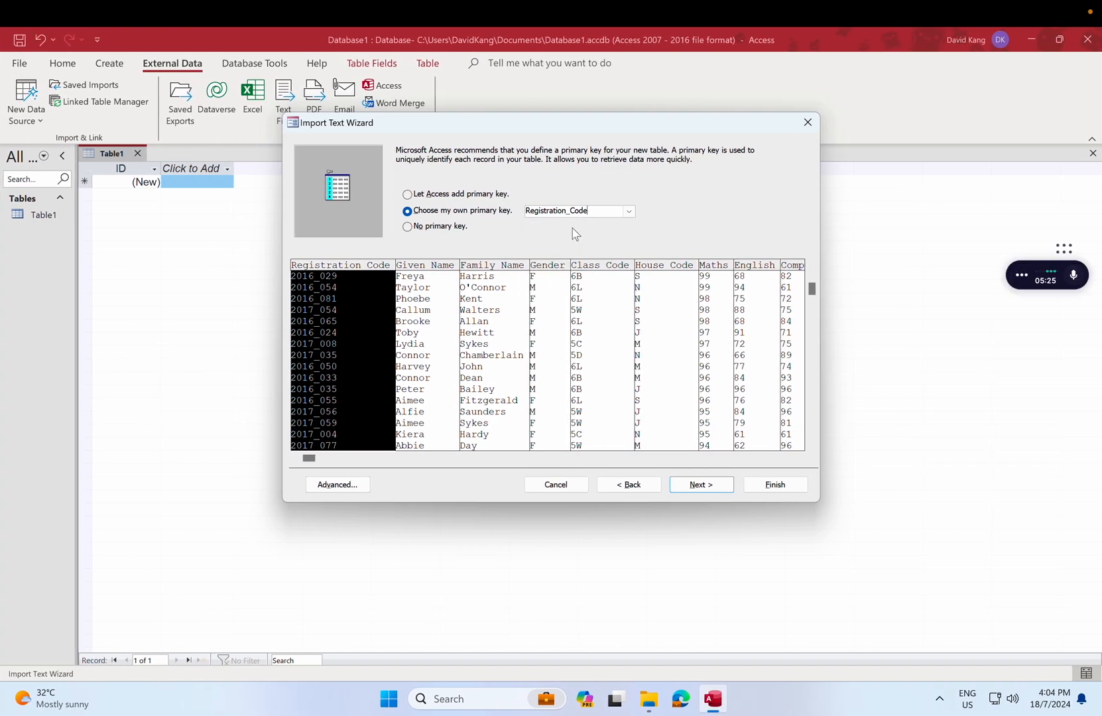
- Keep Registration_Code as the primary key, import the data into table M23tests, and finish without saving the import steps
click(614, 212)
click(603, 224)
click(696, 487)
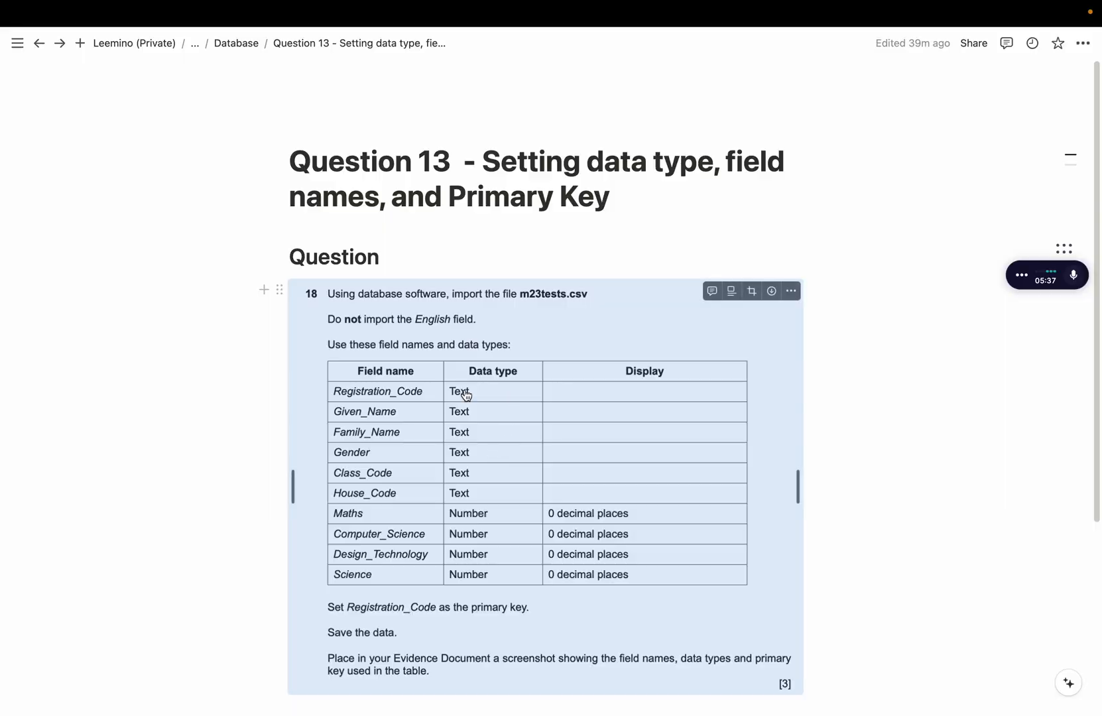
click(426, 251)
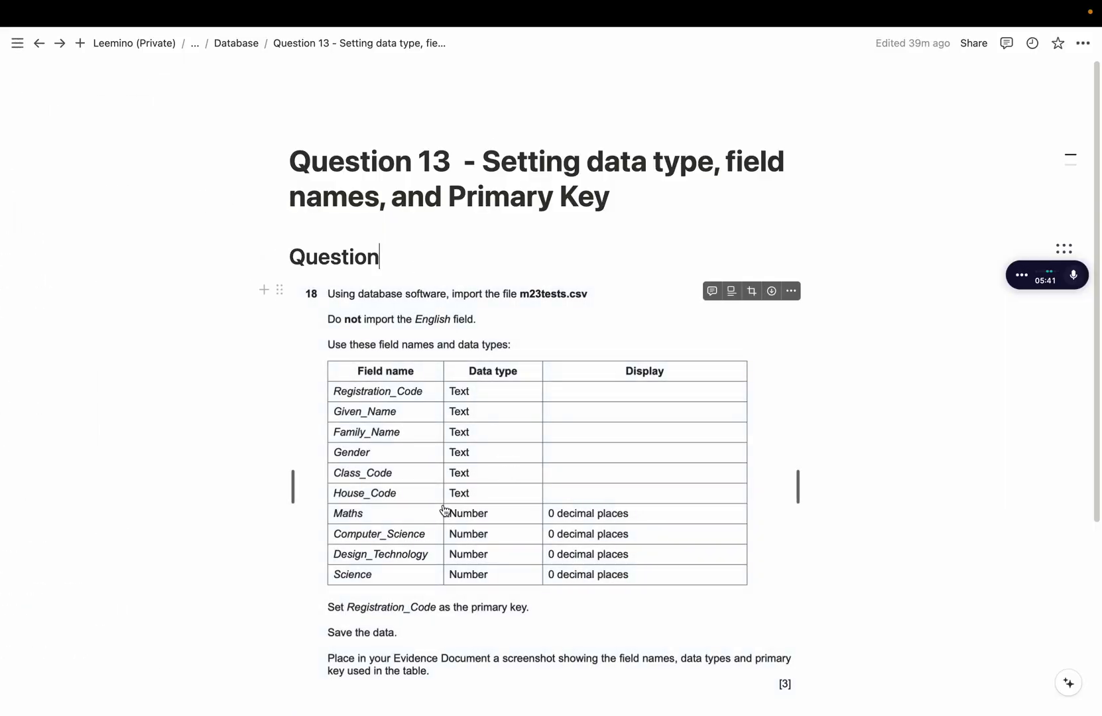
key(ctrl+Right)
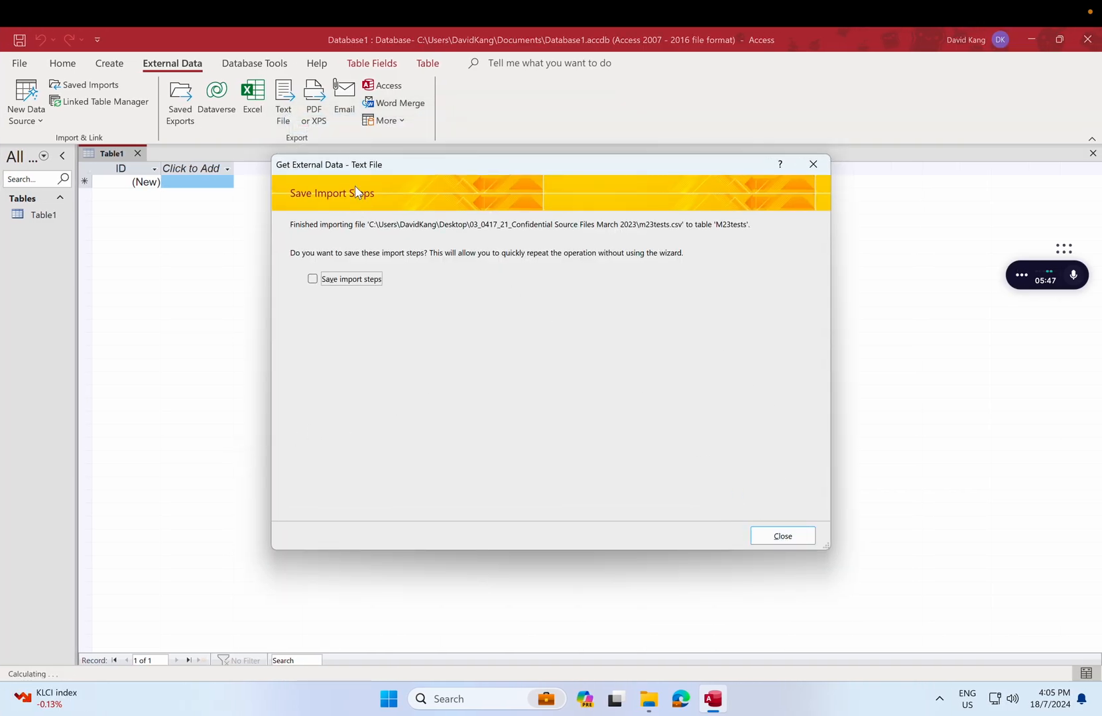
click(760, 544)
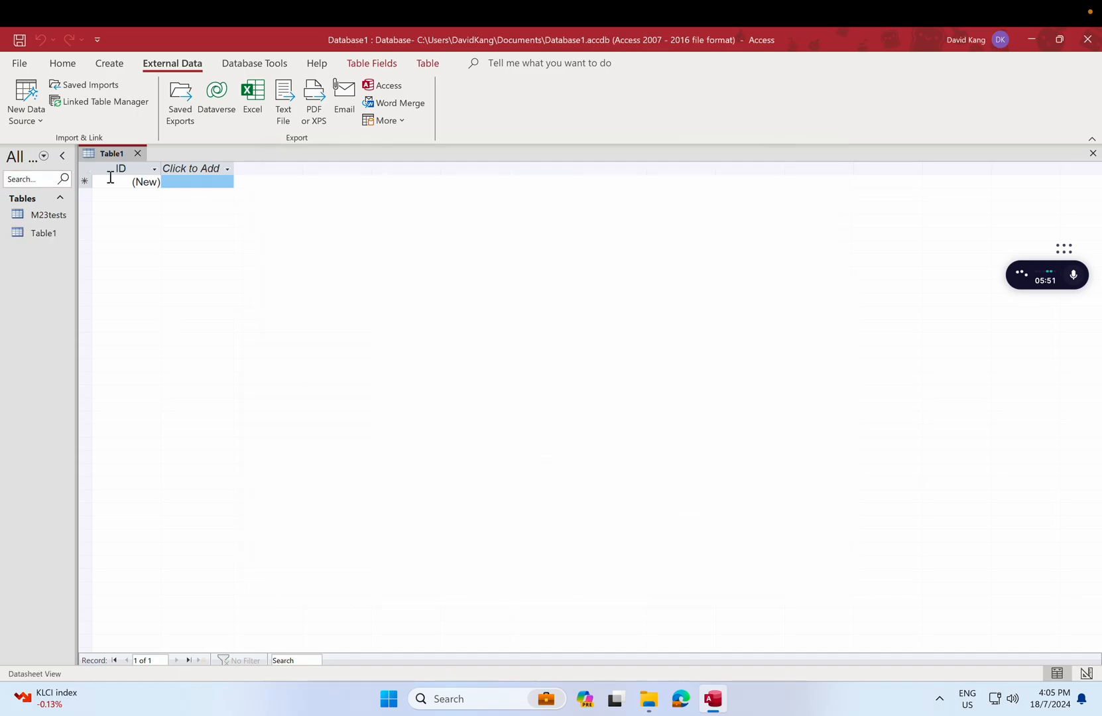
- Open the imported M23tests table to review its records, and close the empty Table1
double_click(49, 215)
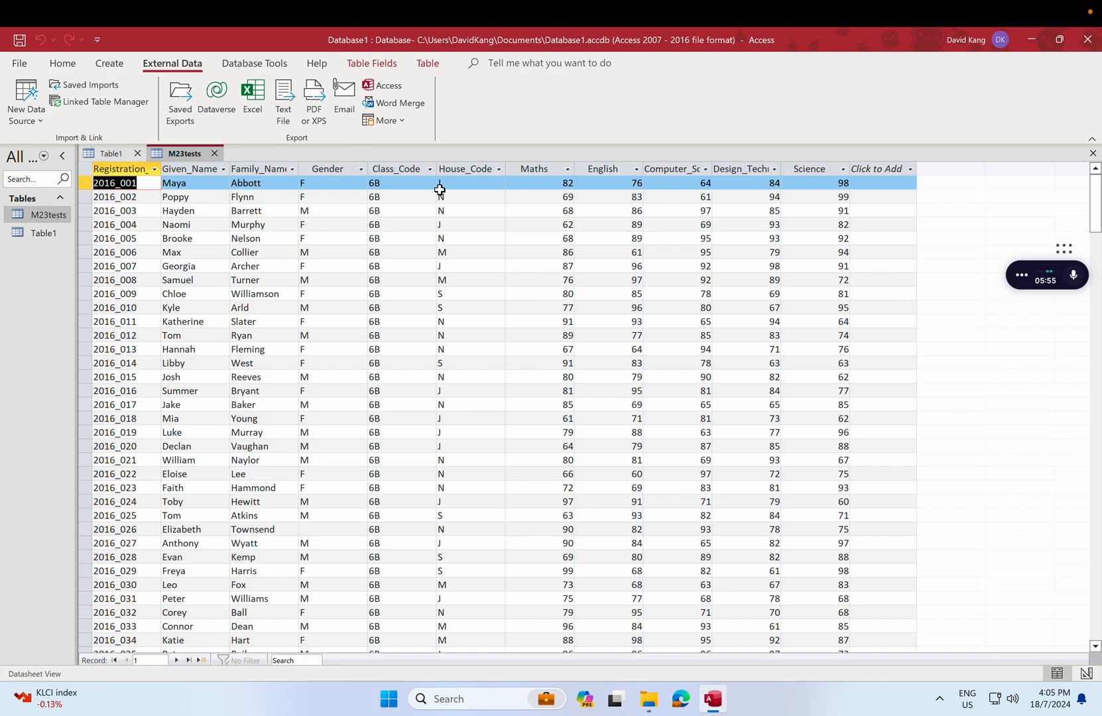
scroll(437, 219, down, 9)
scroll(437, 235, up, 9)
click(138, 153)
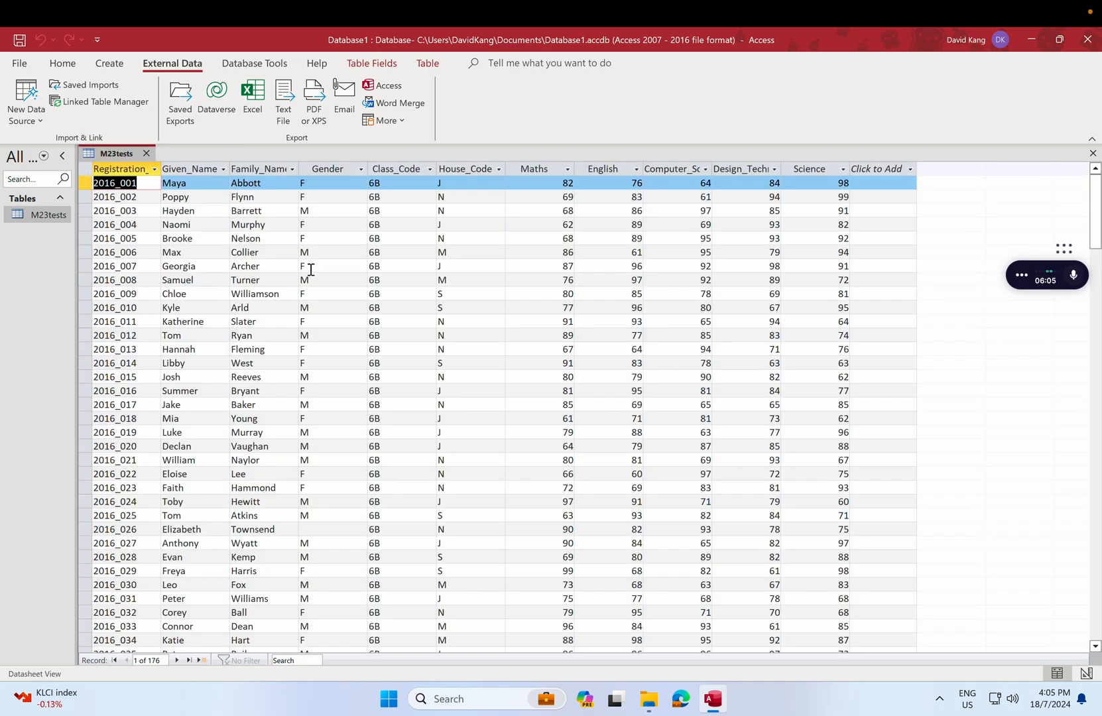
- Check the task's field exclusion requirement and permanently delete the English field from the M23tests table
key(ctrl+Left)
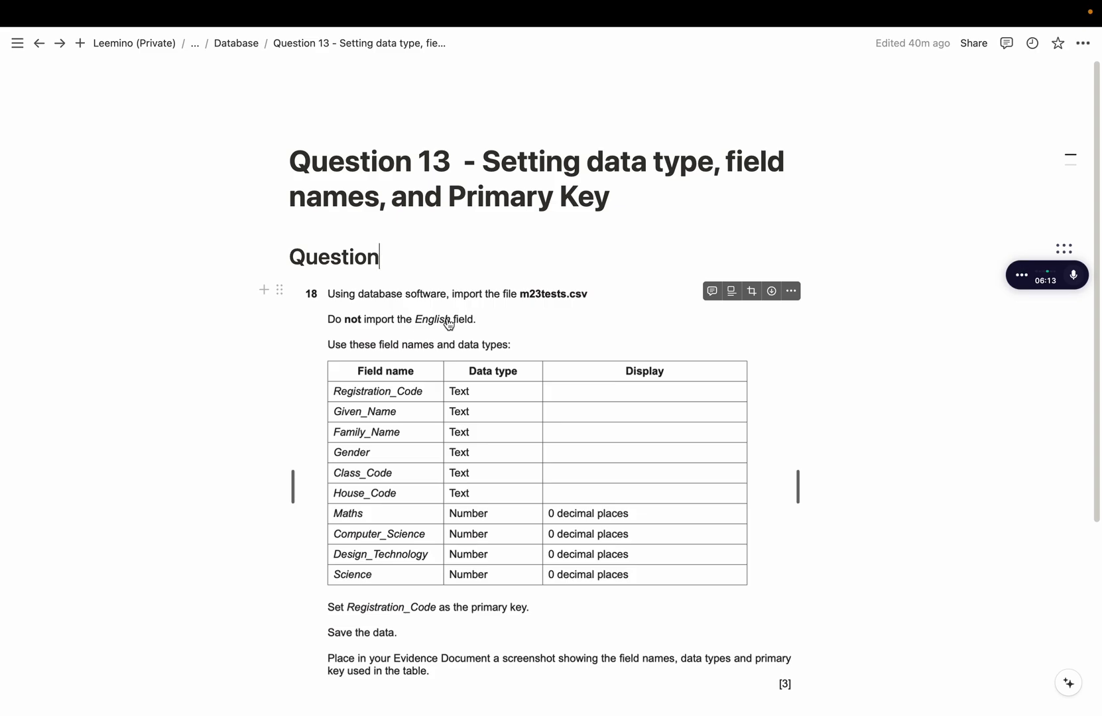
click(546, 366)
key(ctrl+Right)
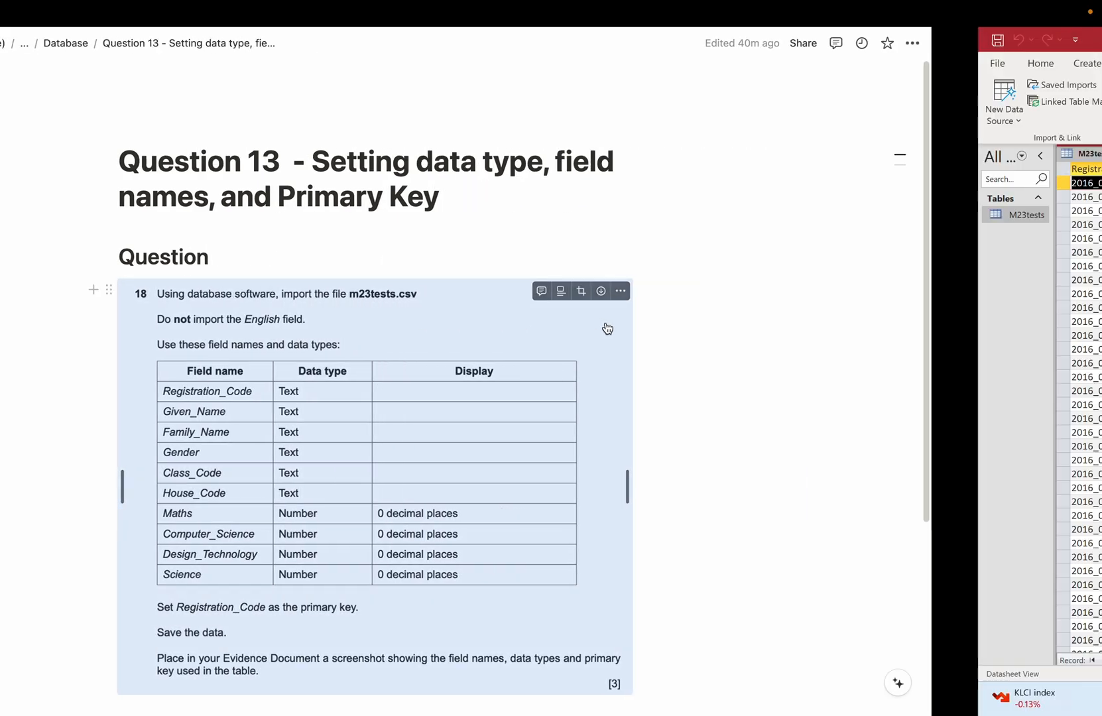
click(606, 168)
right_click(610, 171)
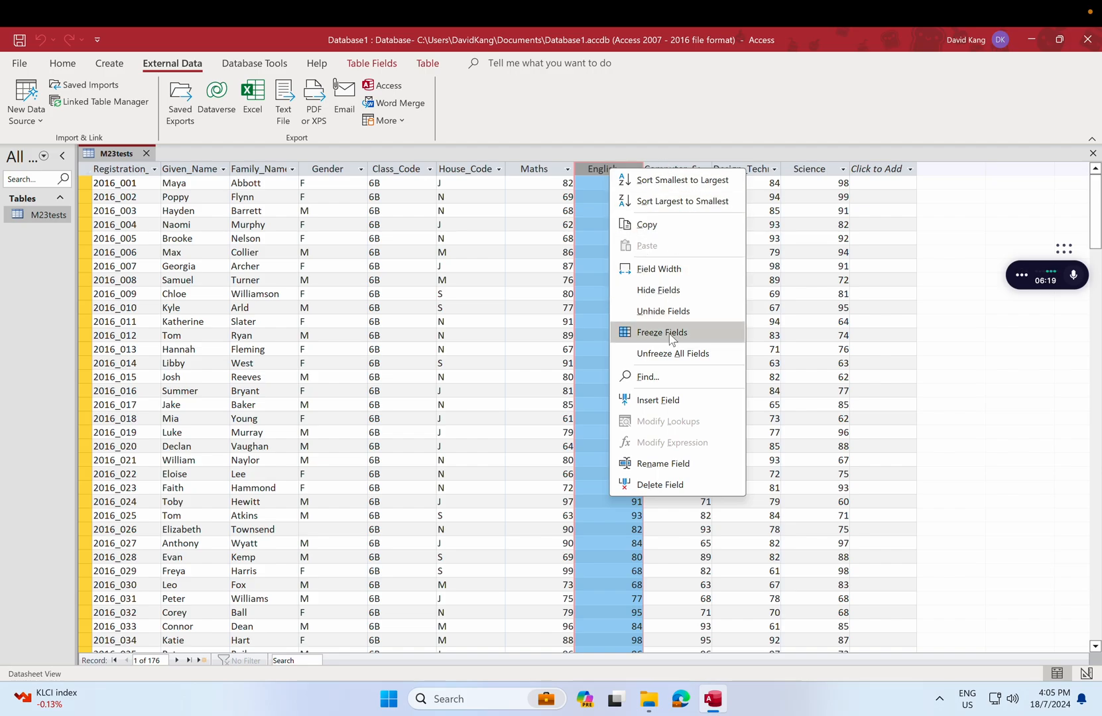
click(631, 485)
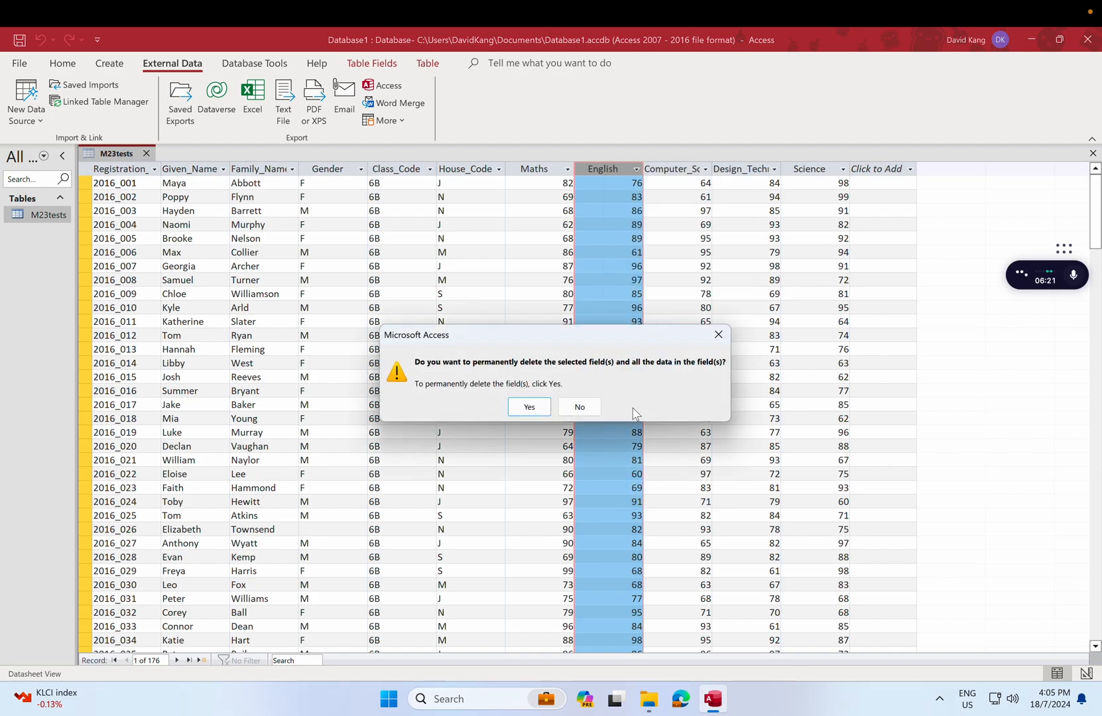
click(536, 407)
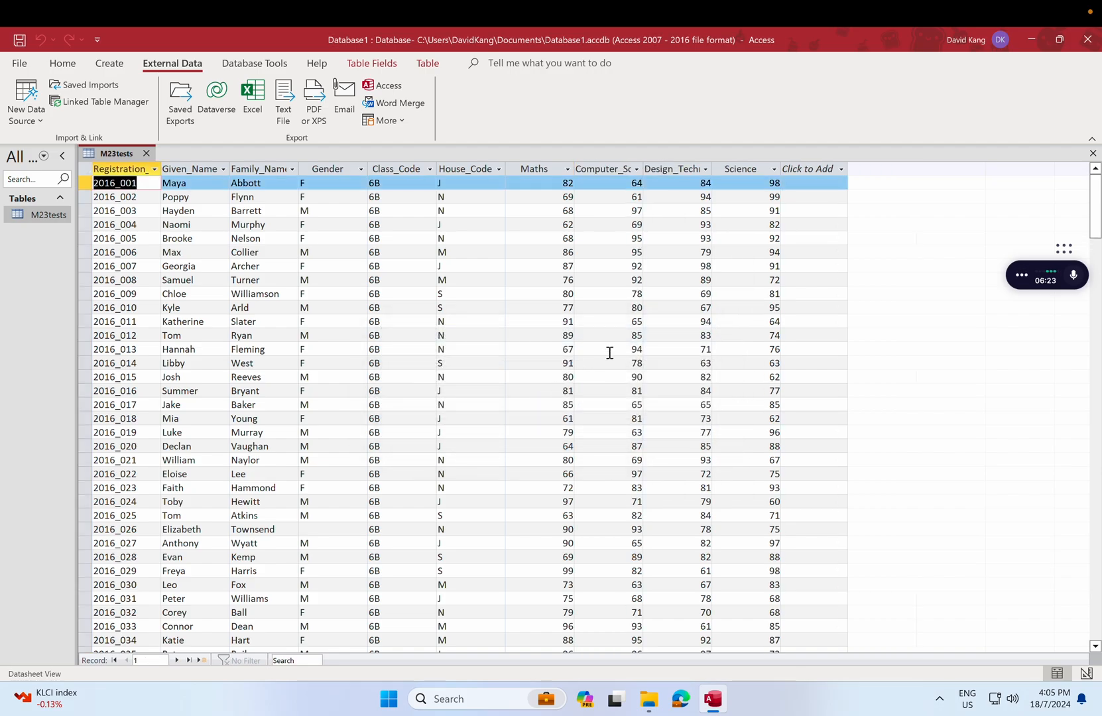
- Check the required data types in the task and show the M23tests table in Design View at Registration_Code's data type
key(ctrl+Left)
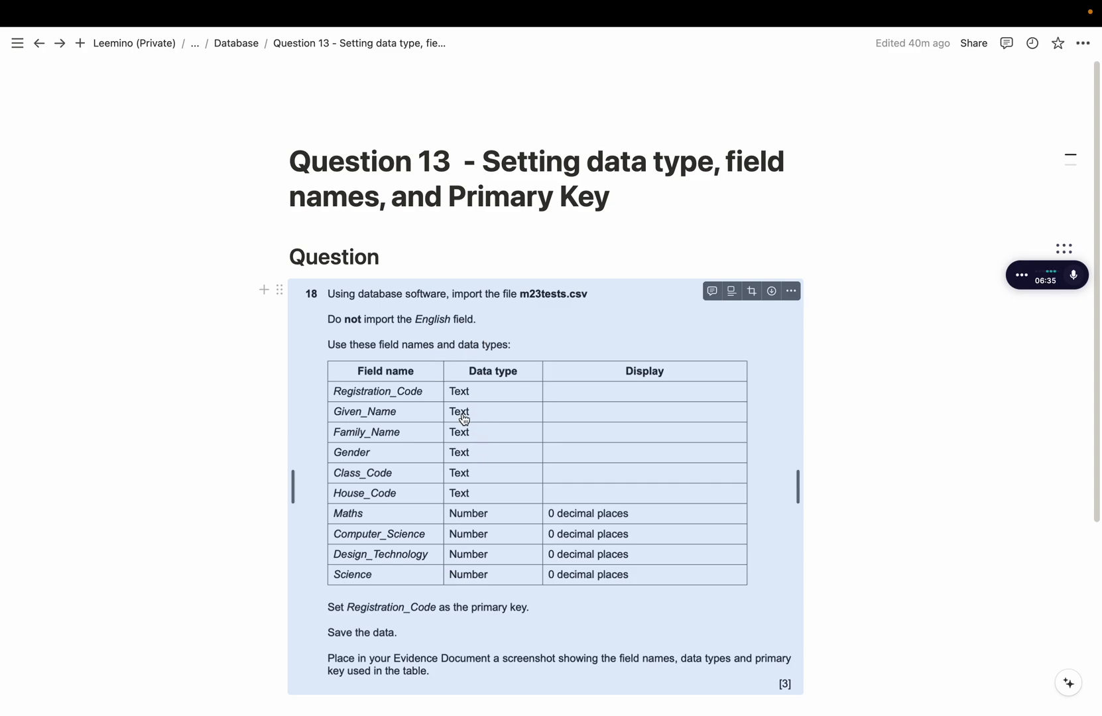
key(ctrl+Right)
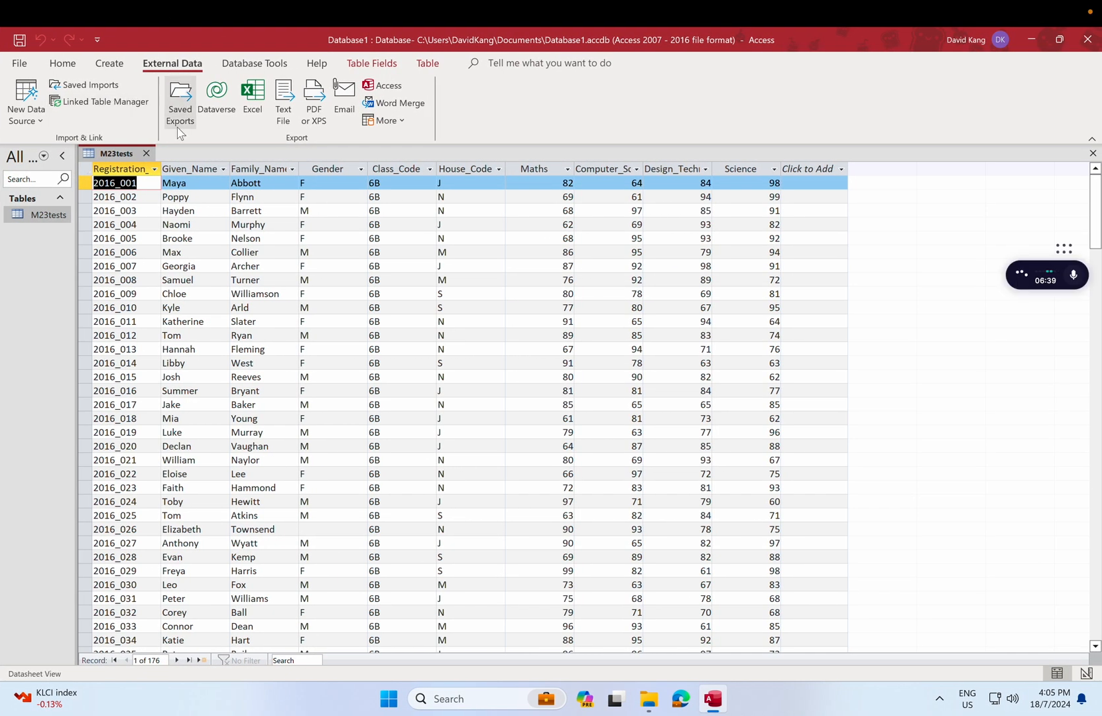
click(63, 63)
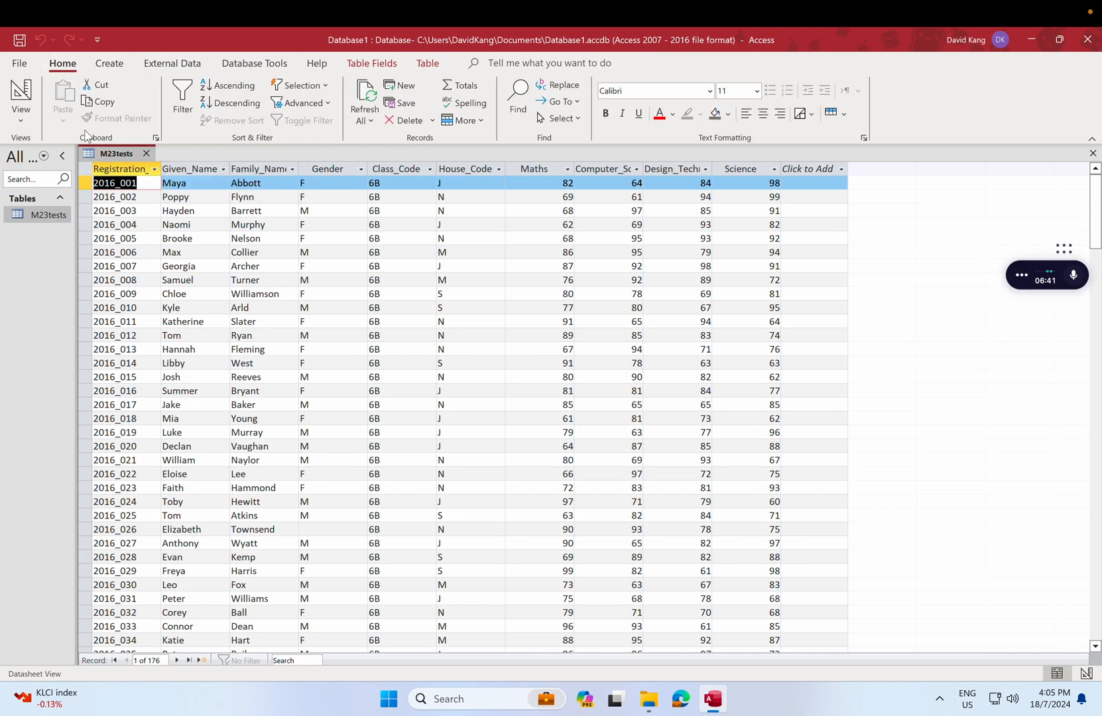
click(20, 114)
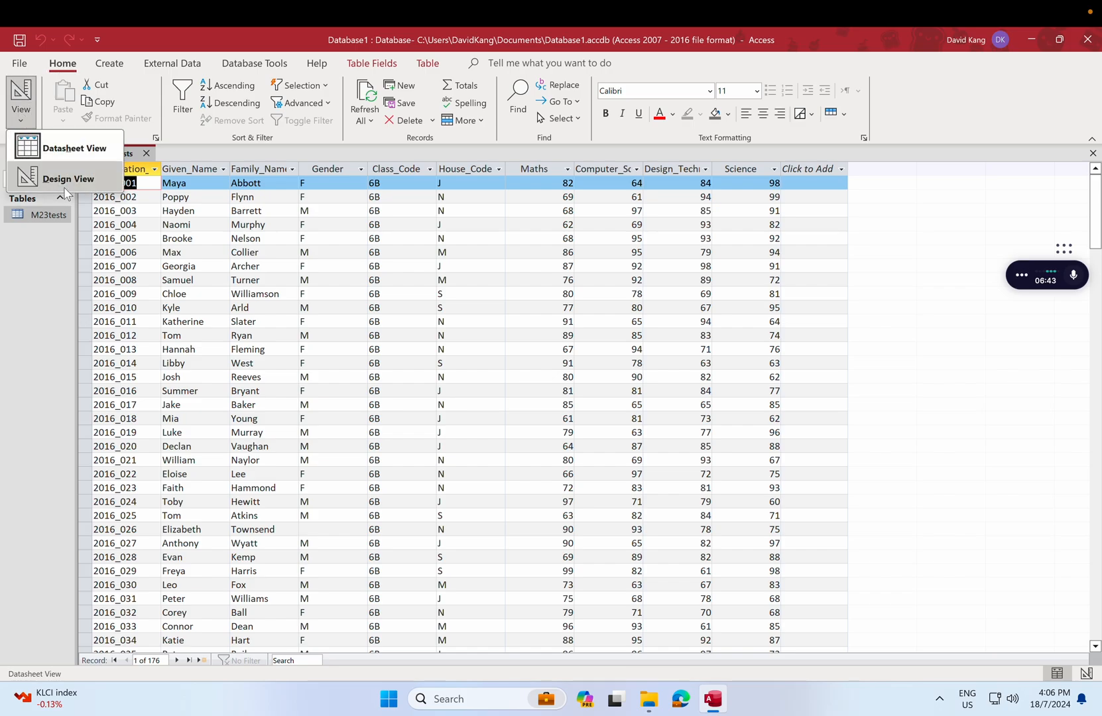
click(65, 188)
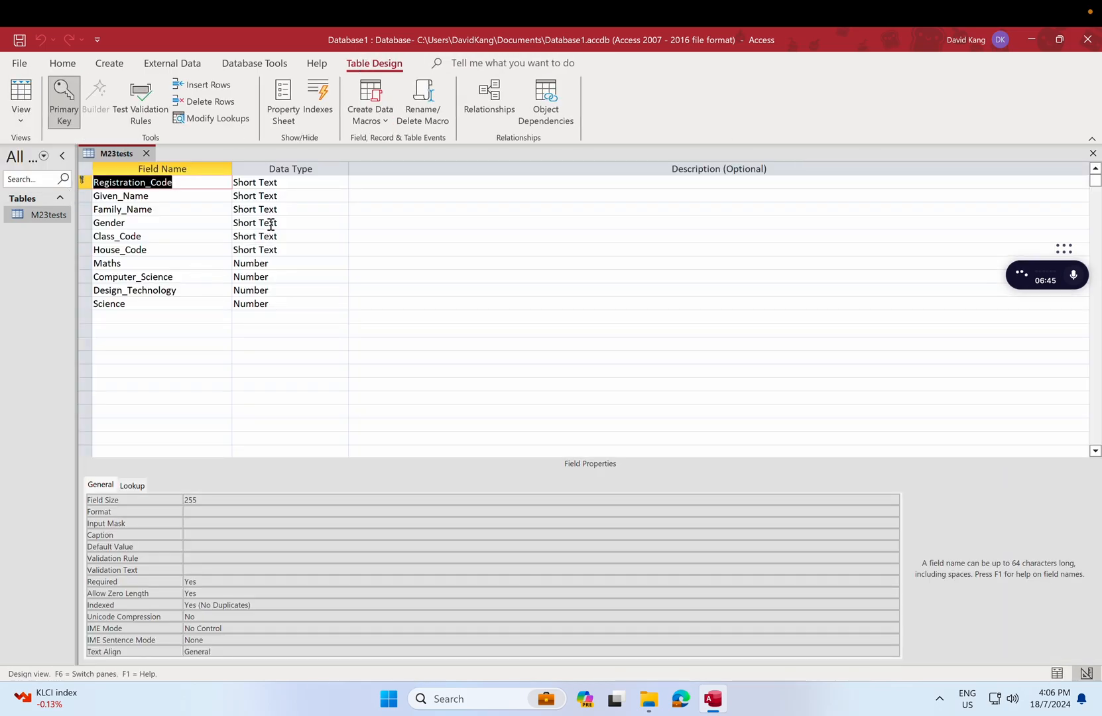
click(299, 185)
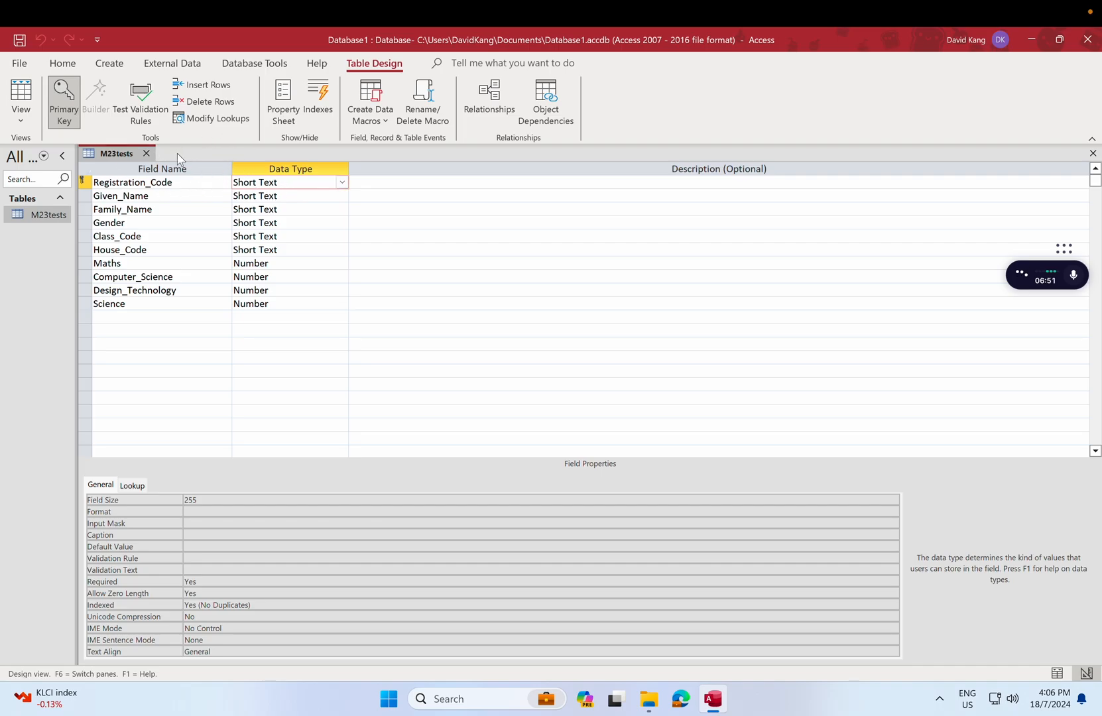
- Make Family_Name the primary key of the M23tests table
click(83, 195)
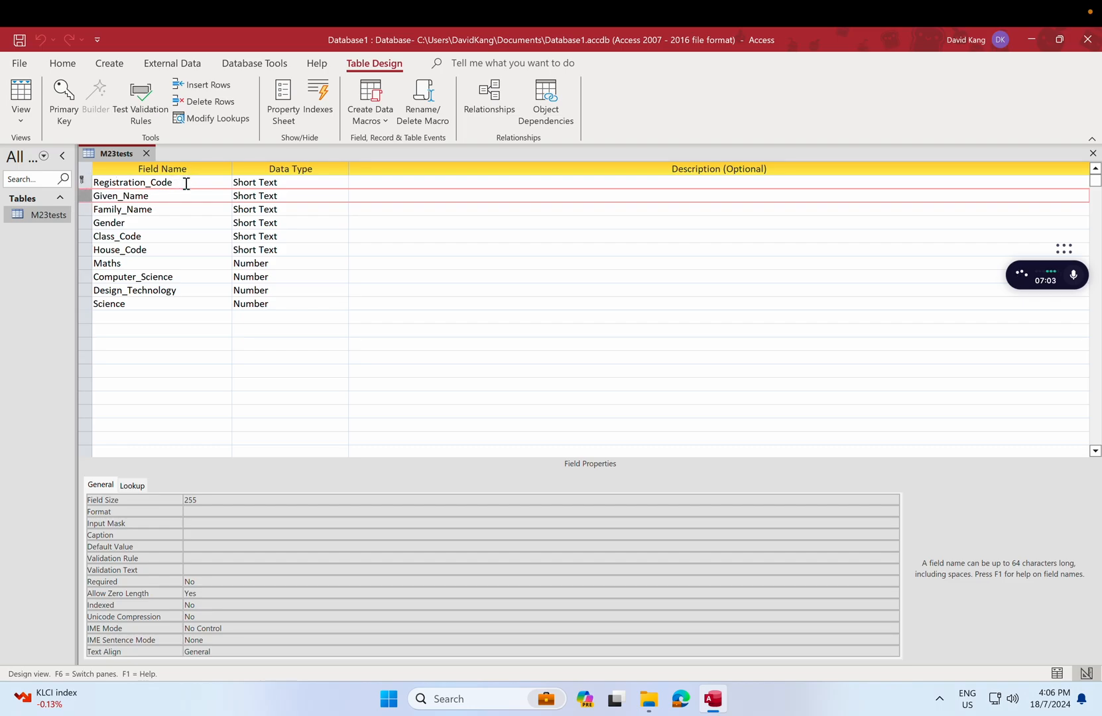
right_click(77, 209)
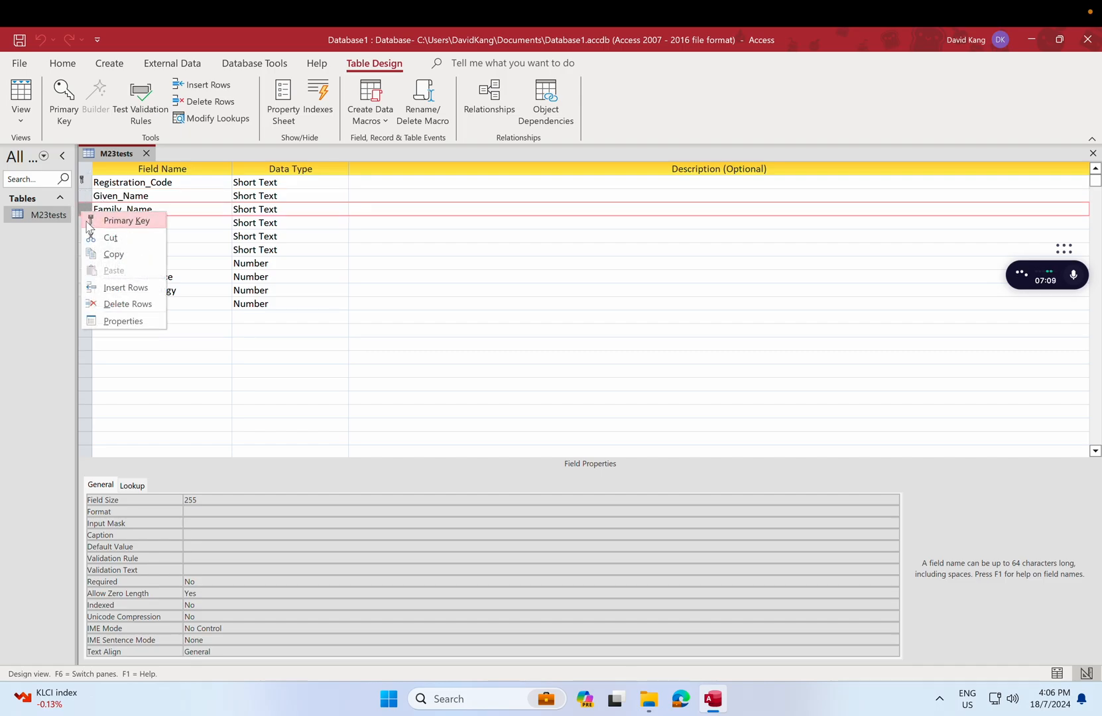
click(96, 221)
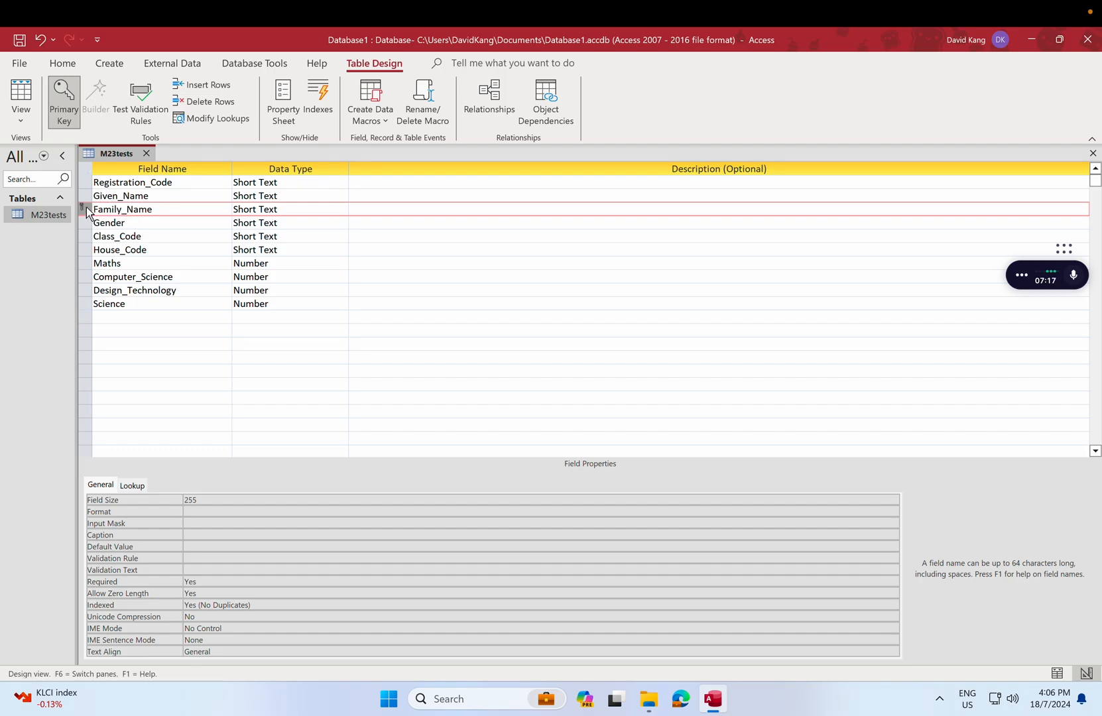
- Set Registration_Code as the primary key of the M23tests table
click(86, 186)
right_click(87, 187)
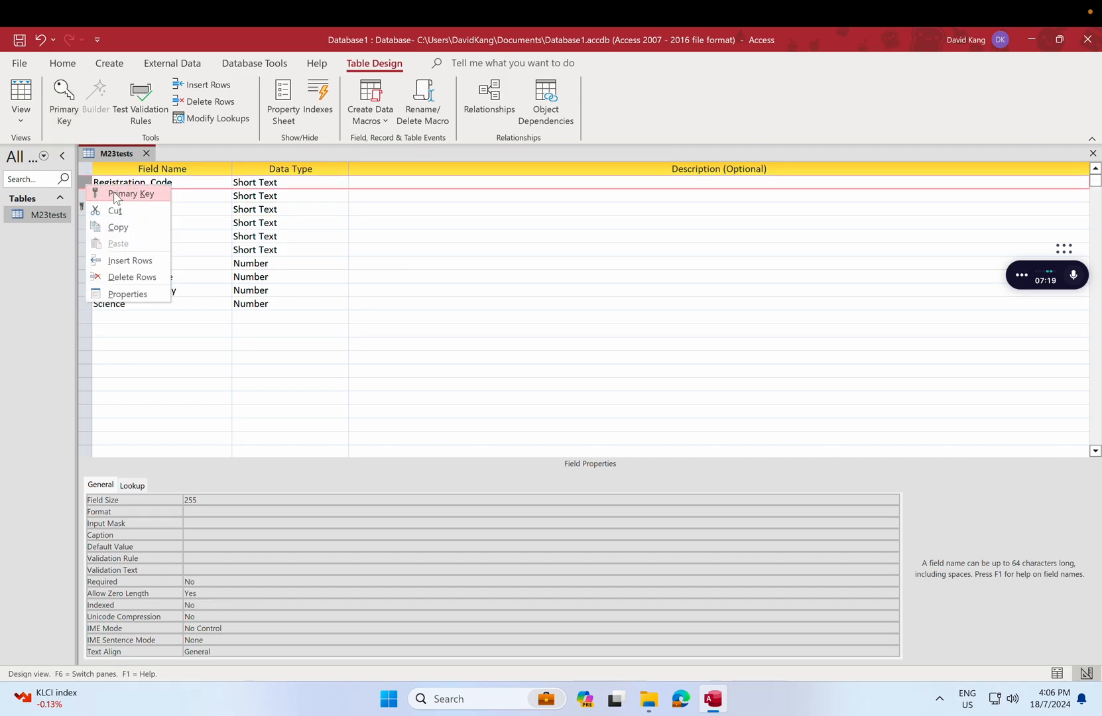
click(120, 194)
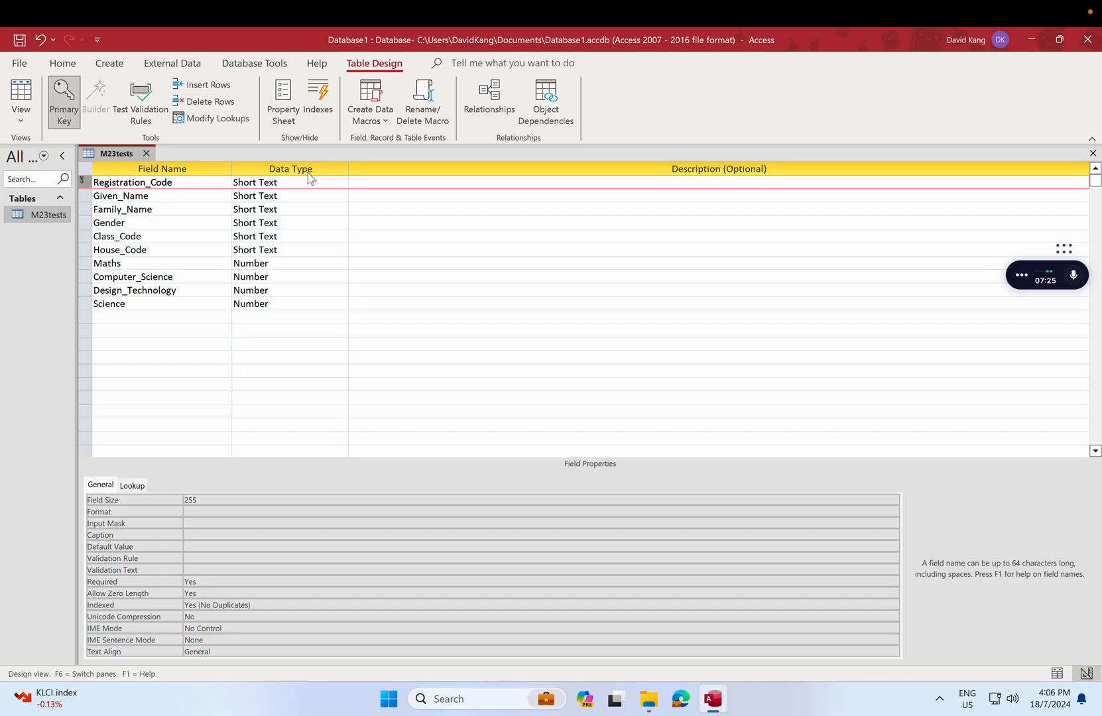
- Check the task's required data type for Registration_Code and choose Short Text for that field
key(ctrl+Left)
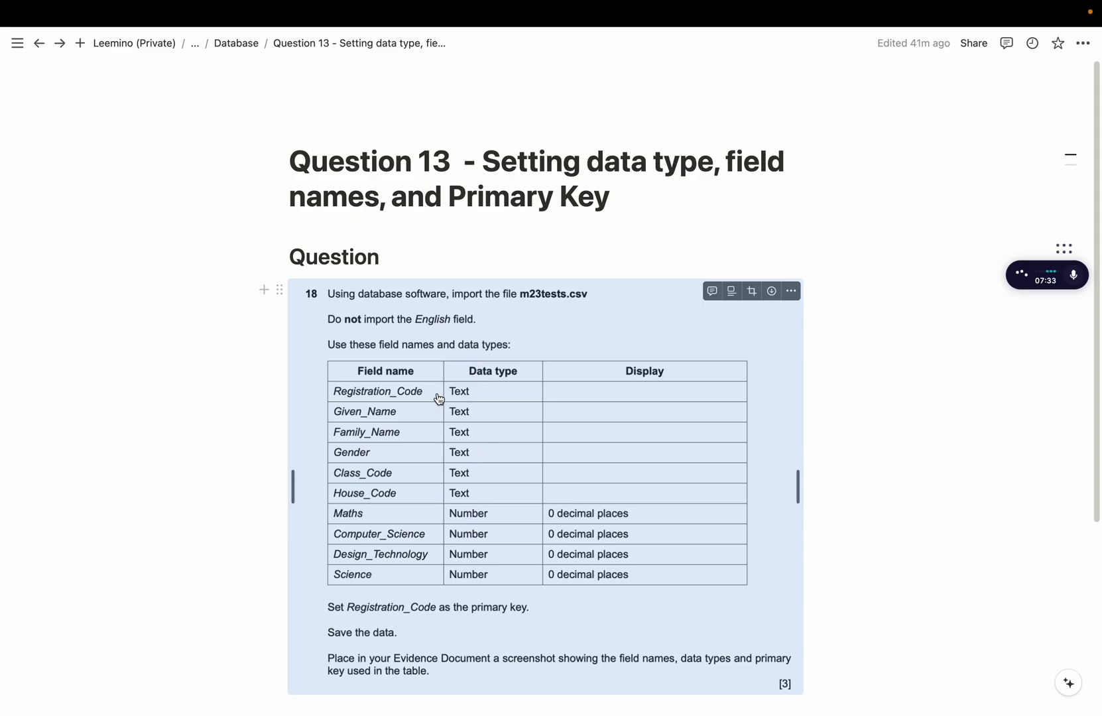
key(ctrl+Right)
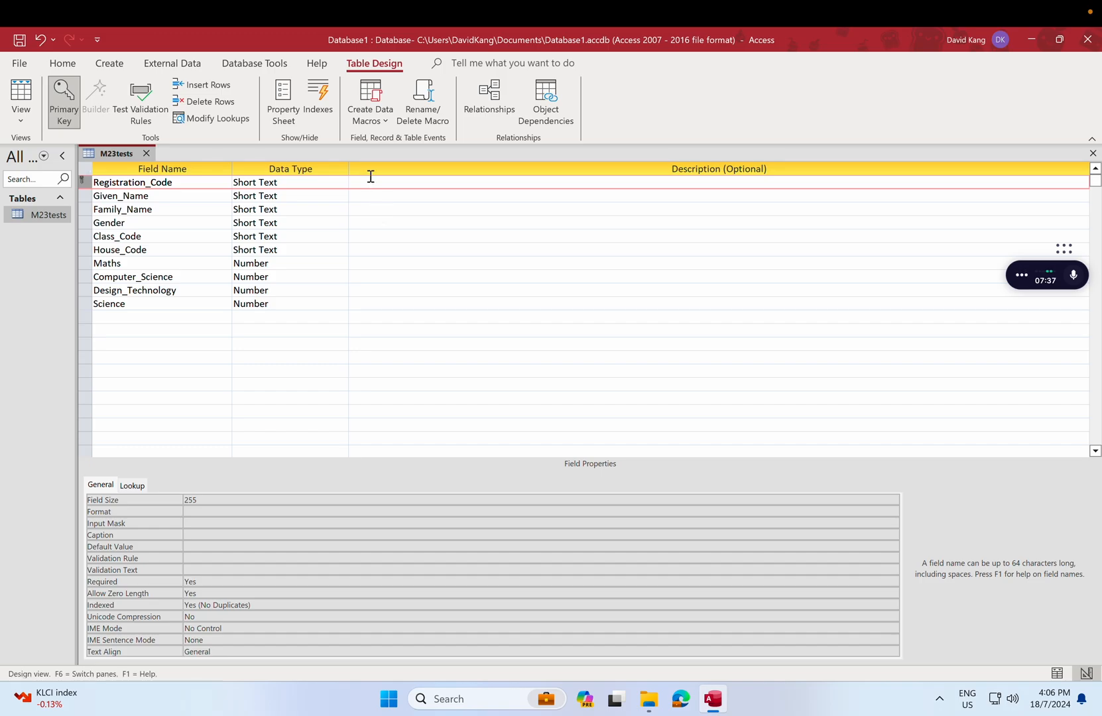
click(311, 183)
click(341, 182)
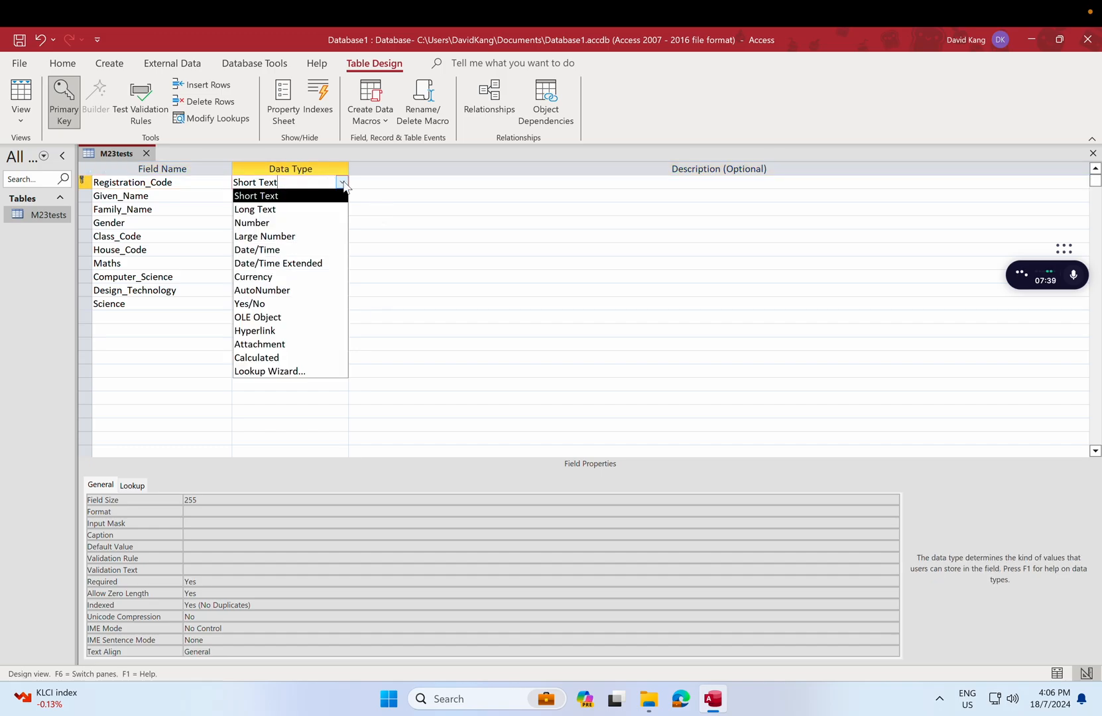
click(312, 197)
- Compare the data types from Registration_Code to House_Code and of the subject mark fields with the task's table
key(ctrl+Left)
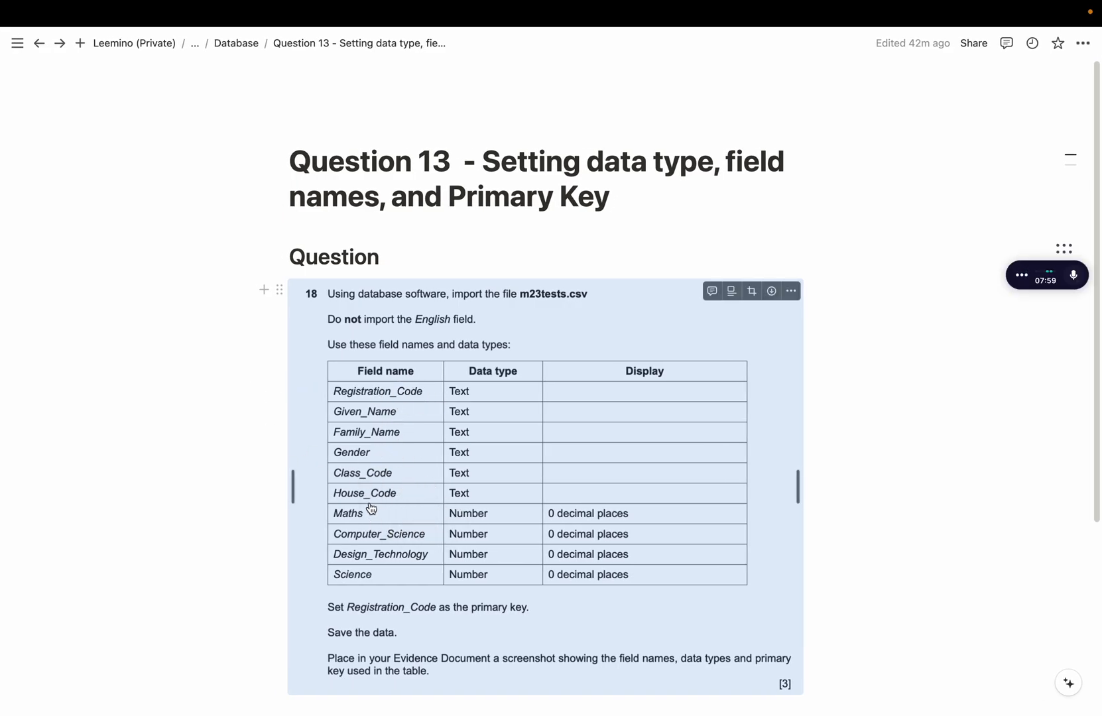
key(ctrl+Right)
click(299, 251)
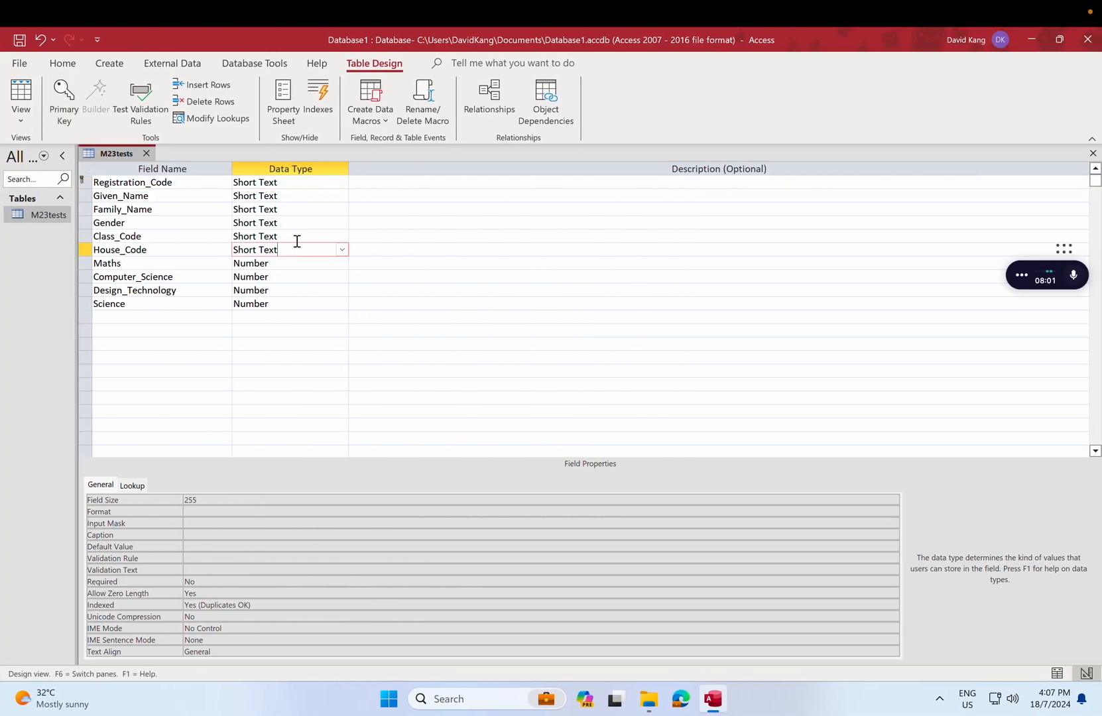
click(305, 187)
click(296, 250)
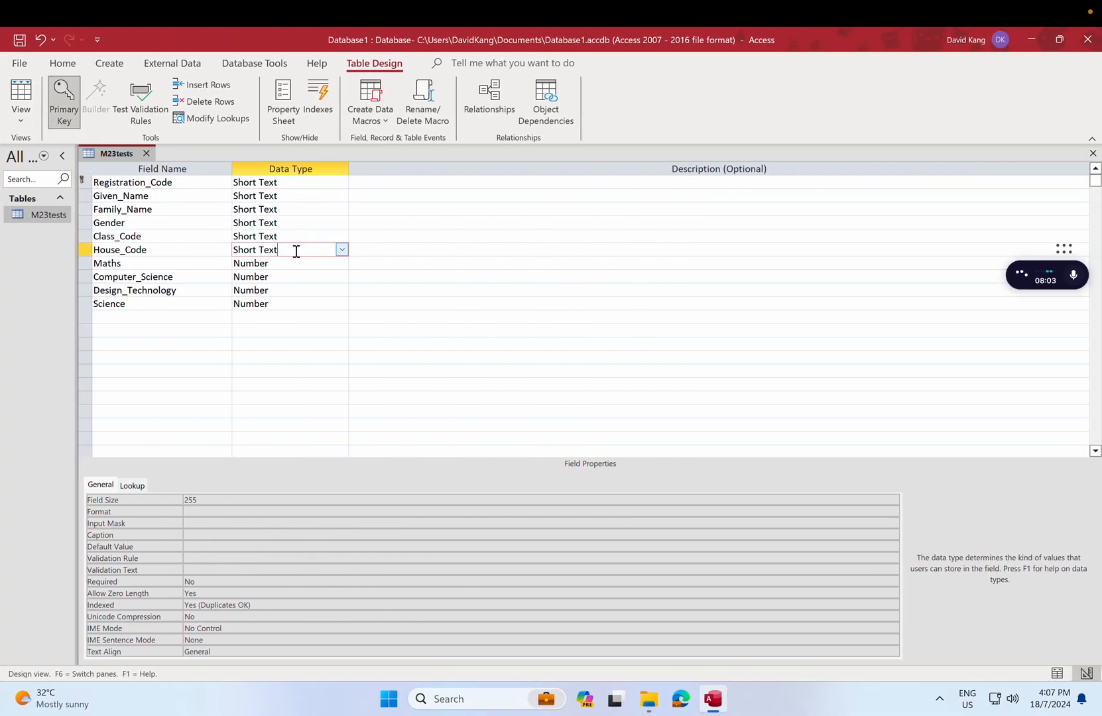
key(ctrl+Left)
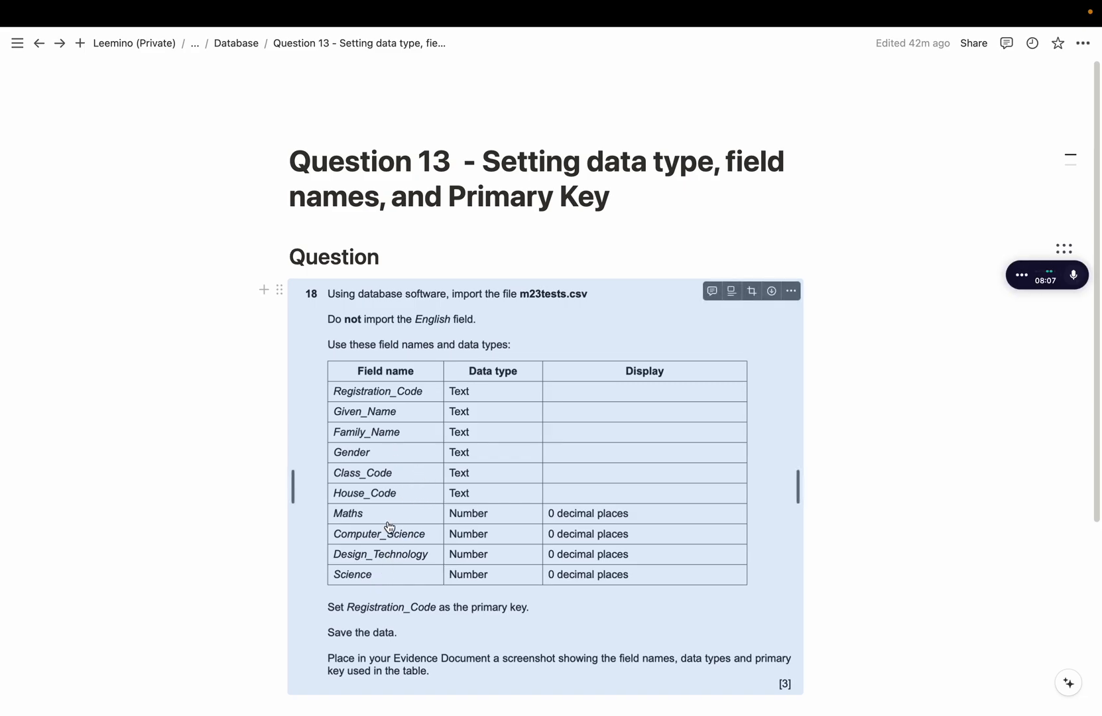
key(ctrl+Right)
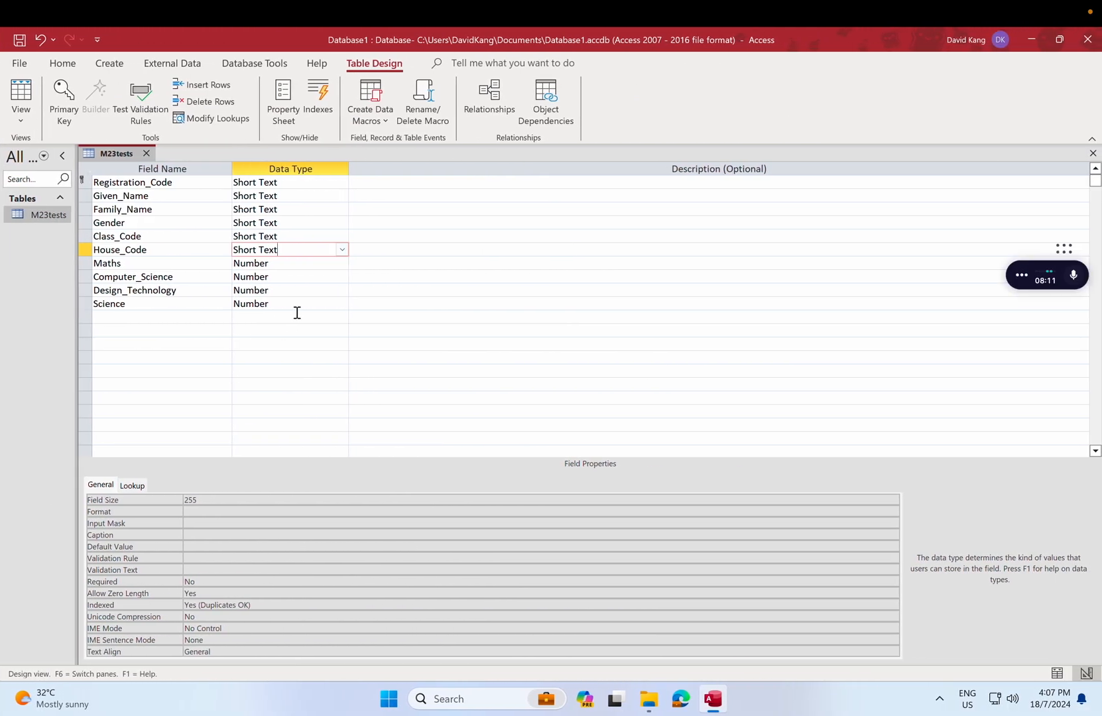
- Check the task's display requirement for the number fields and set the Maths field's decimal places to 0
key(ctrl+Left)
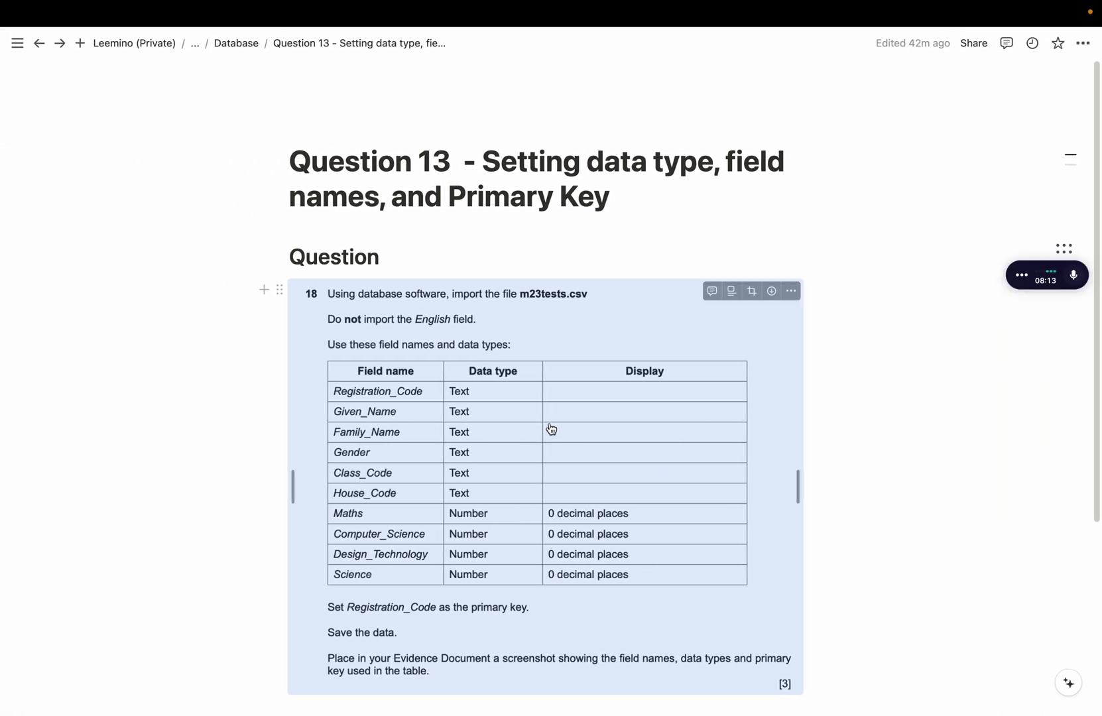
click(809, 413)
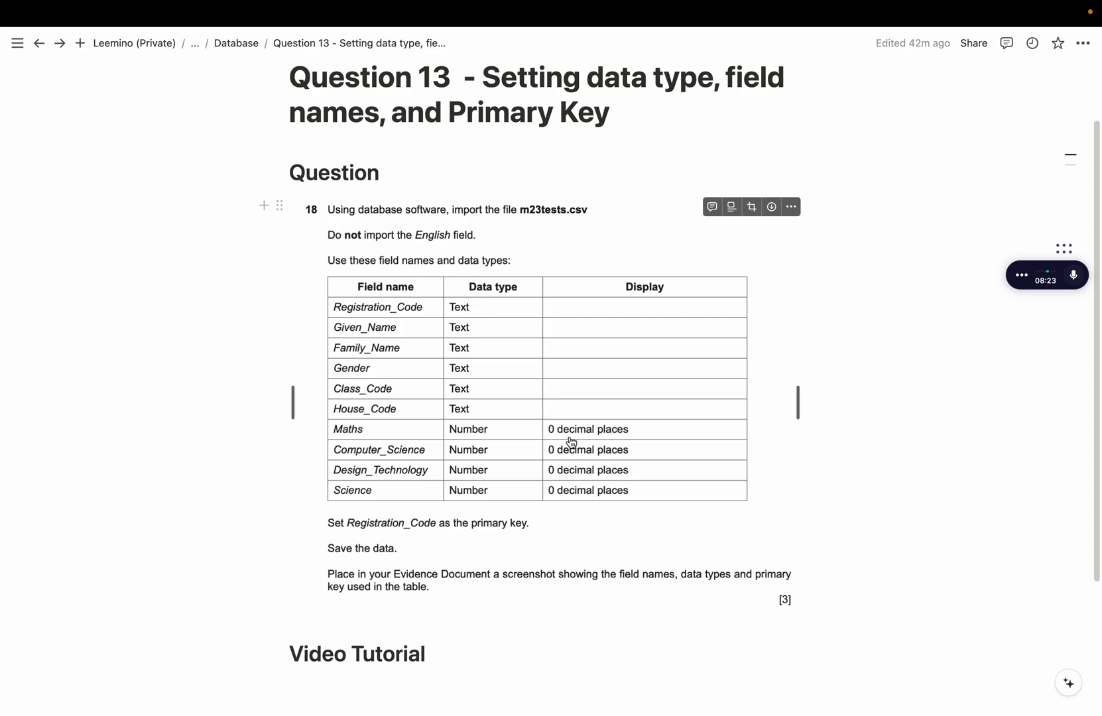
key(ctrl+Right)
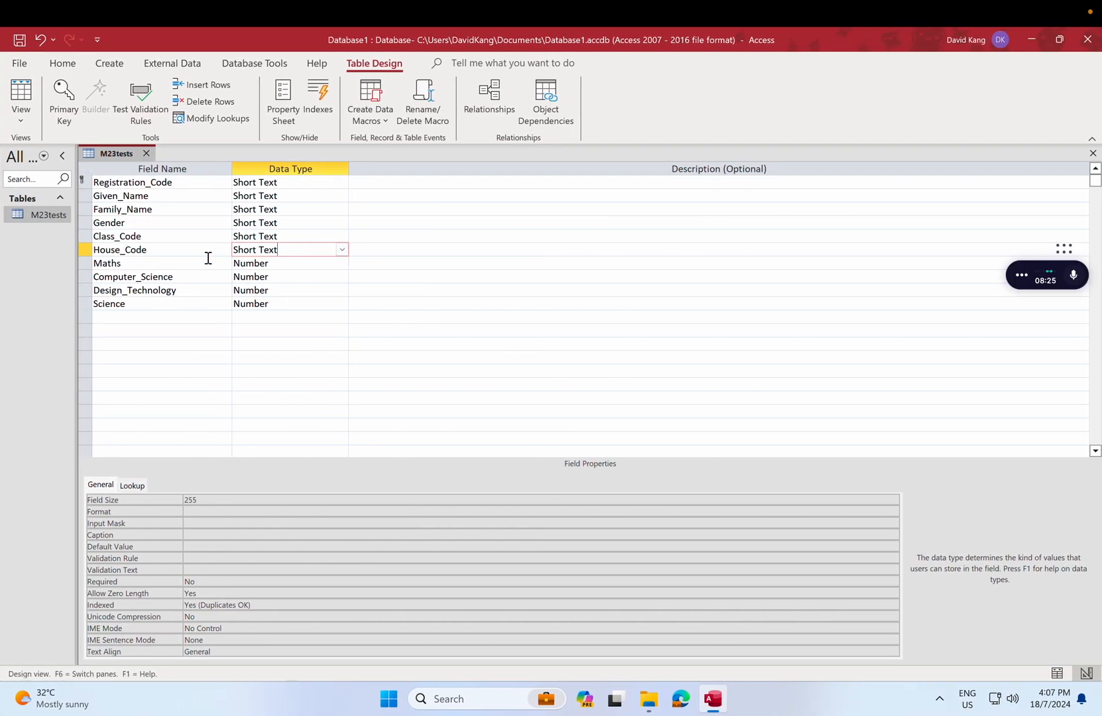
click(203, 263)
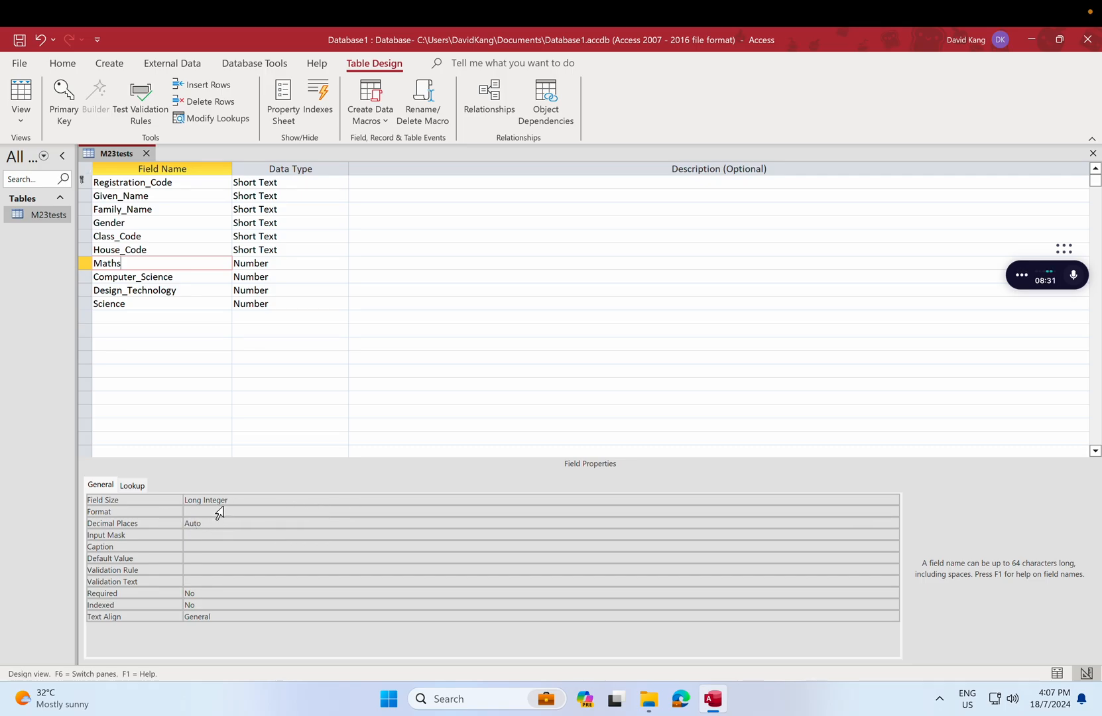
click(202, 523)
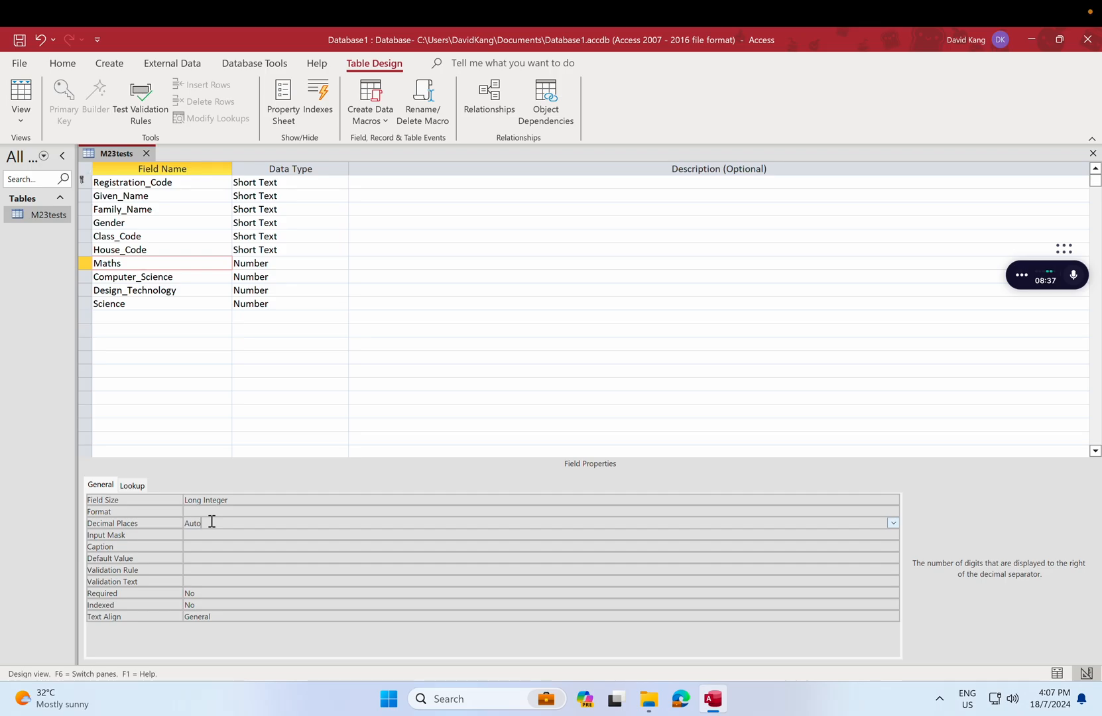
click(892, 521)
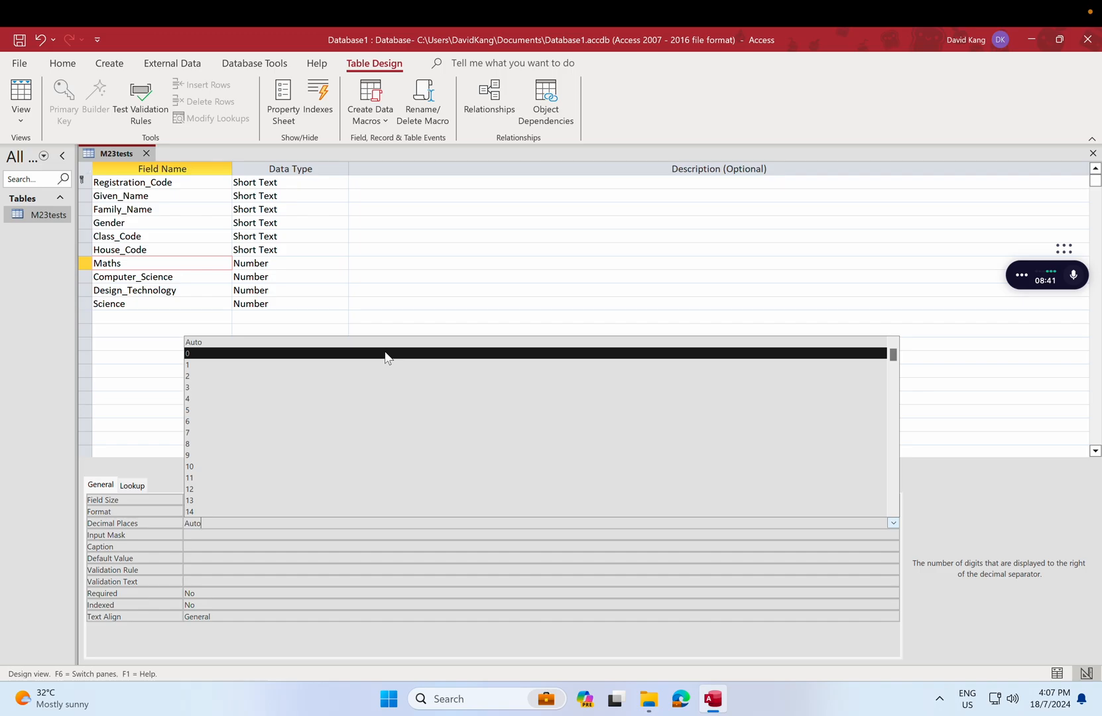
click(385, 355)
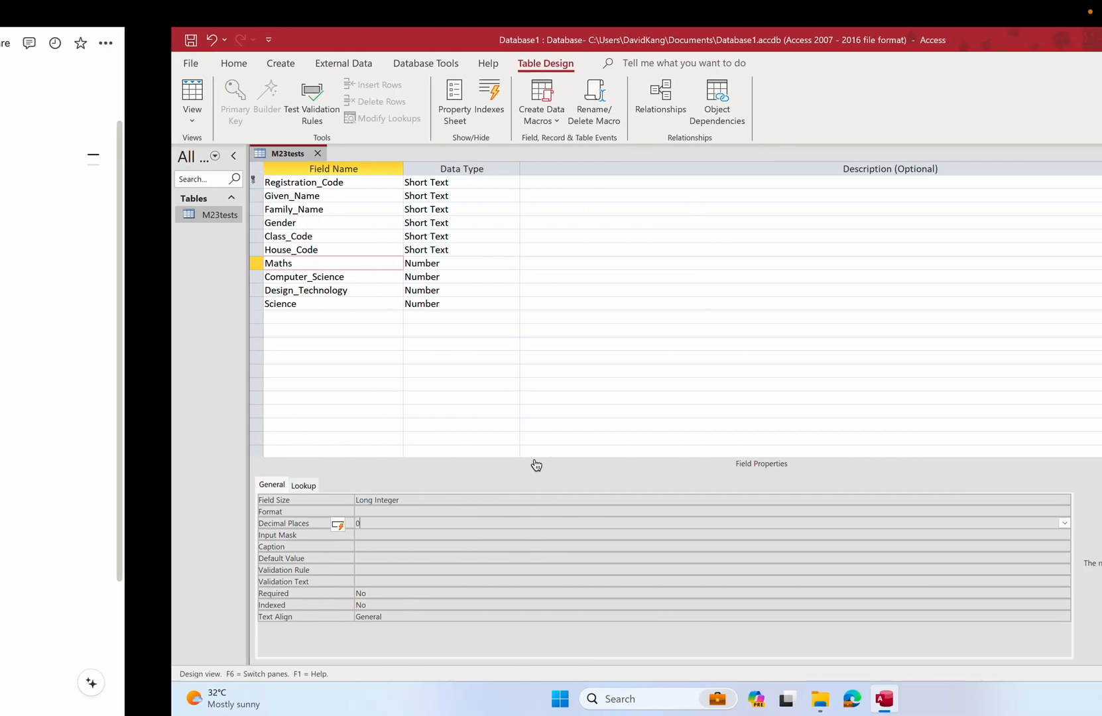
- Set the decimal places of the Computer_Science field to 0
click(153, 276)
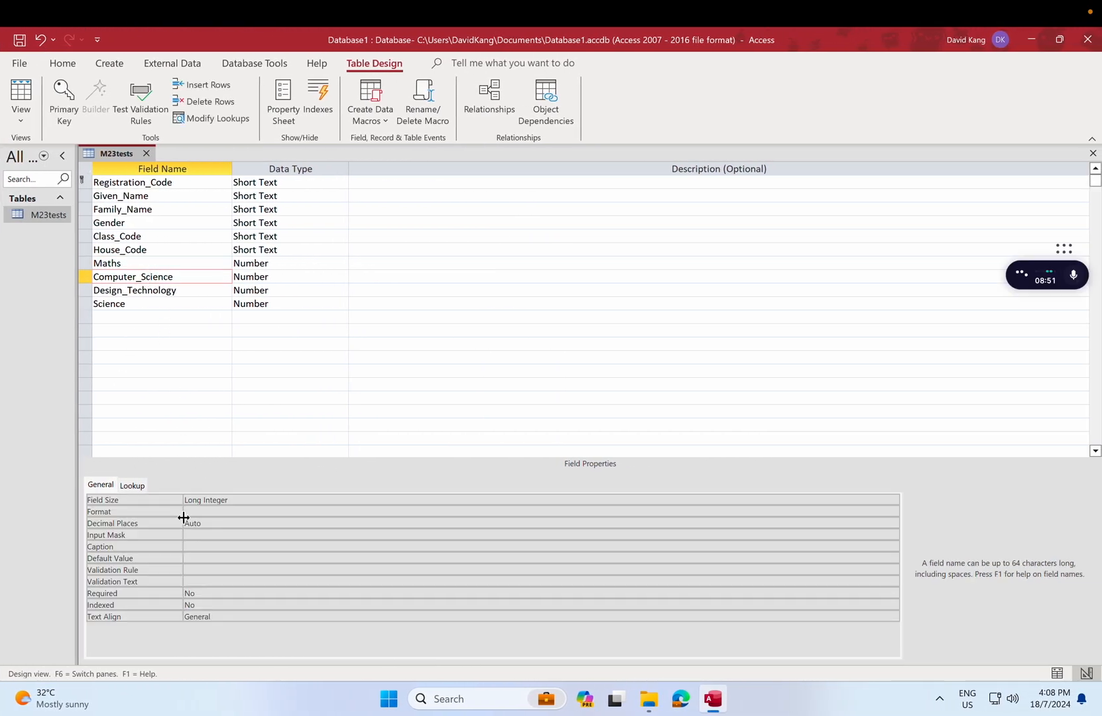
click(877, 523)
click(893, 523)
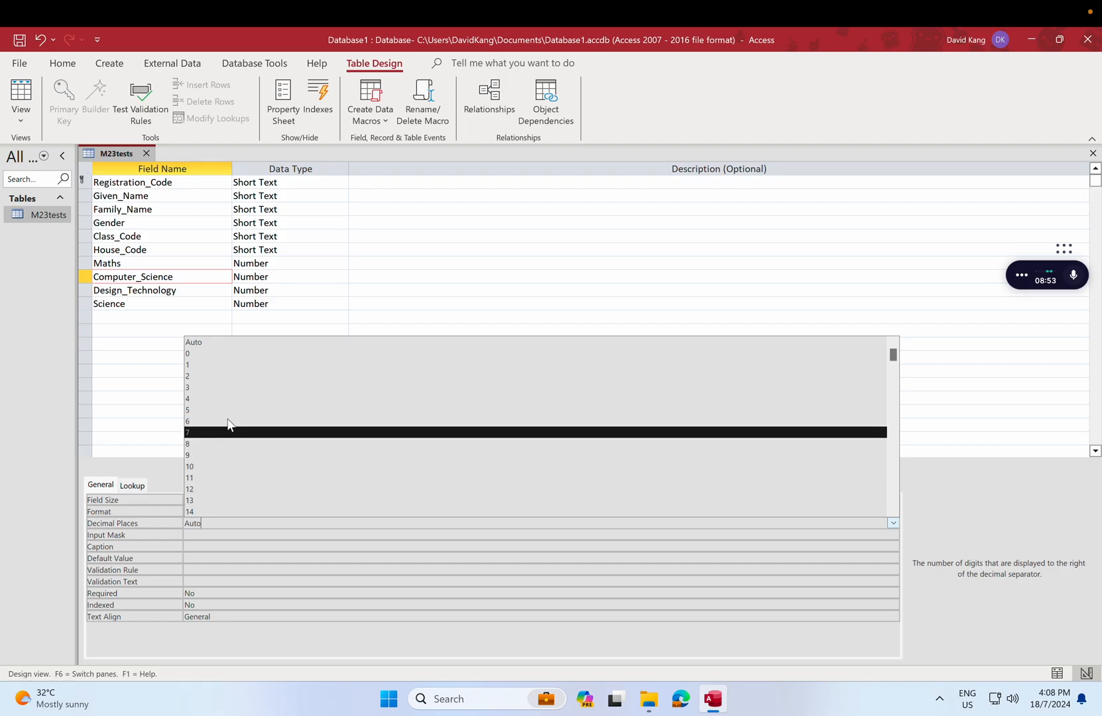
click(215, 354)
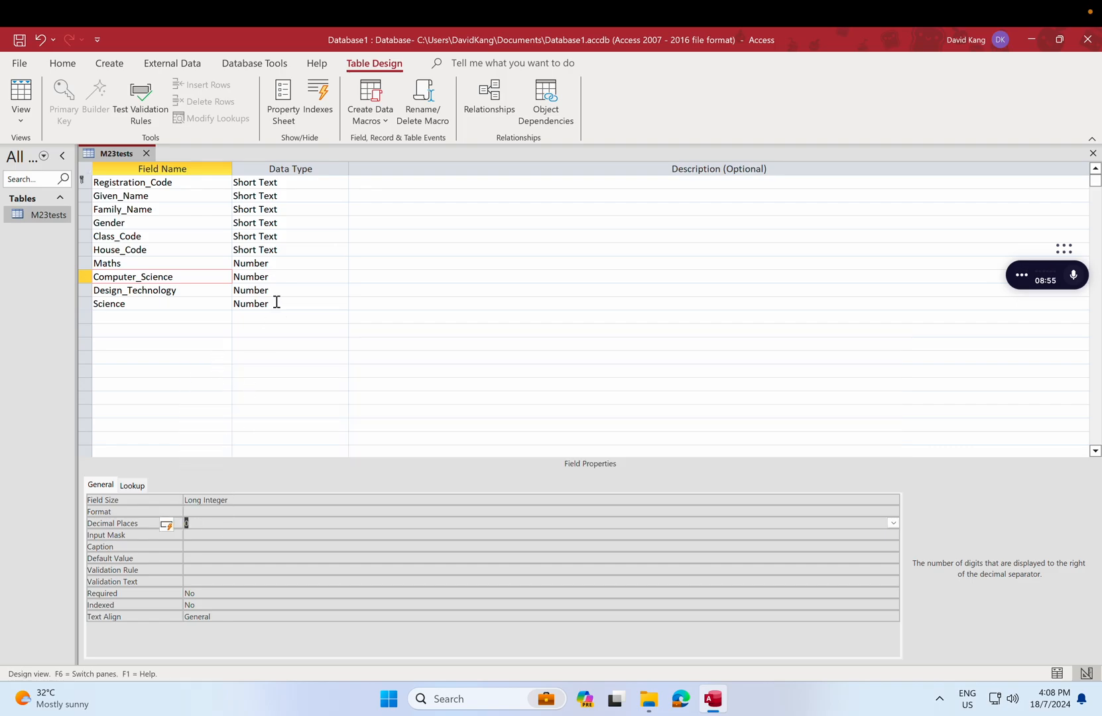
- Set the decimal places of the Design_Technology field to 0
click(223, 285)
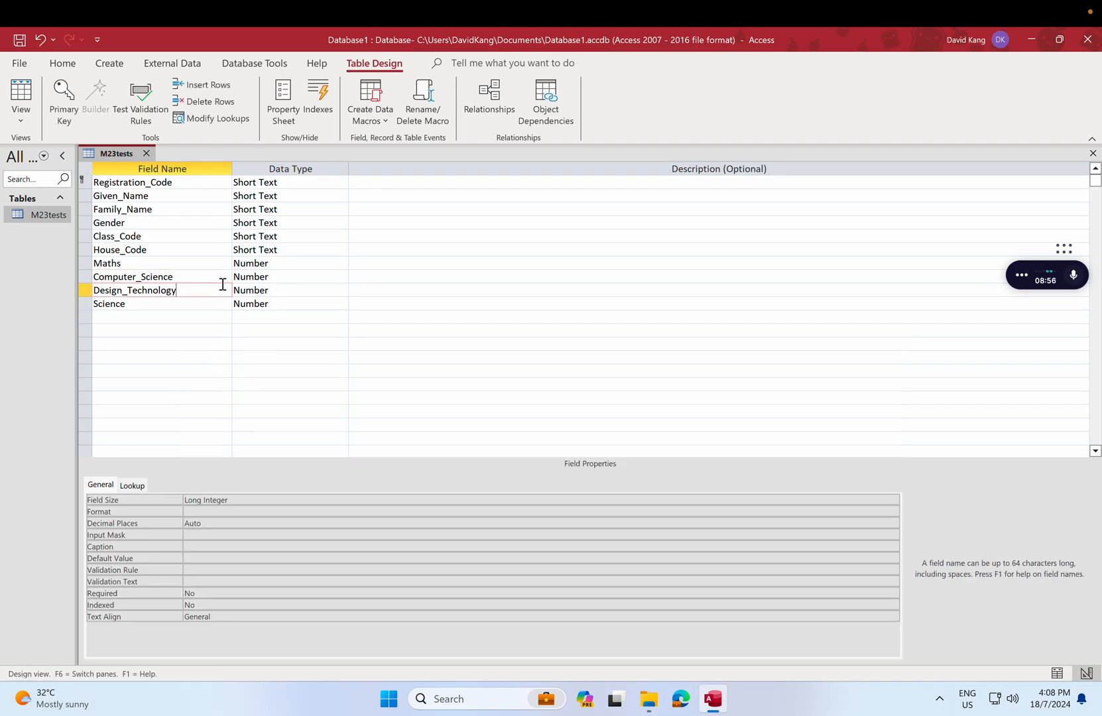
click(834, 530)
click(861, 523)
click(893, 523)
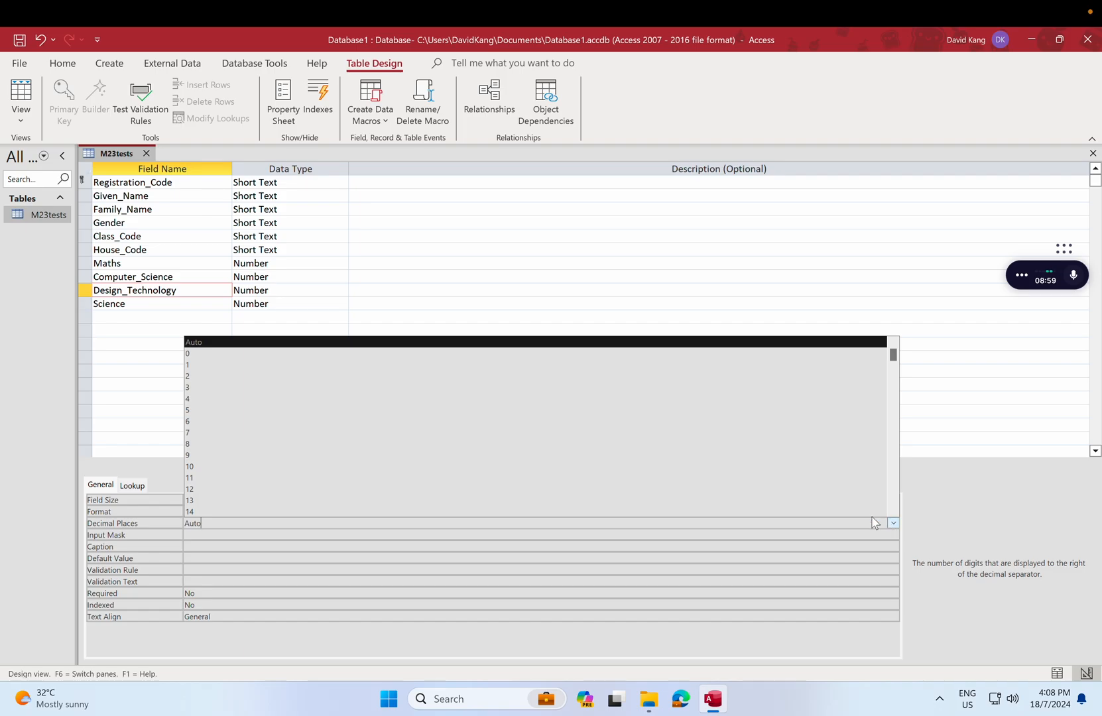
click(246, 361)
- Set the decimal places of the Science field to 0
click(250, 305)
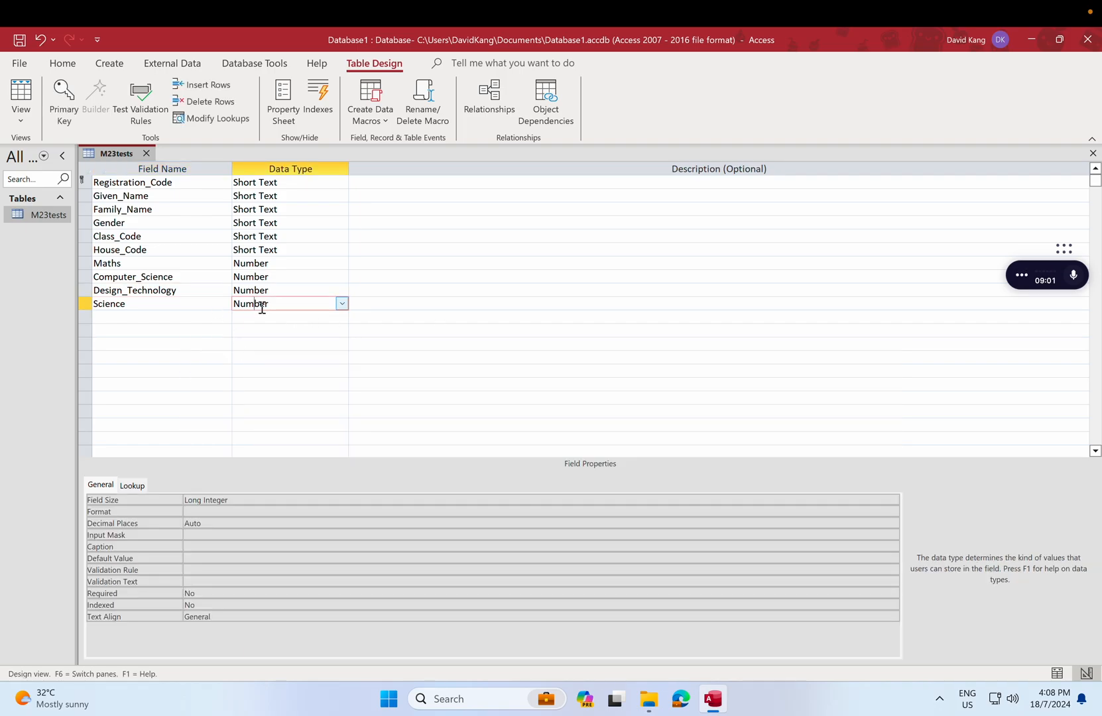
click(807, 523)
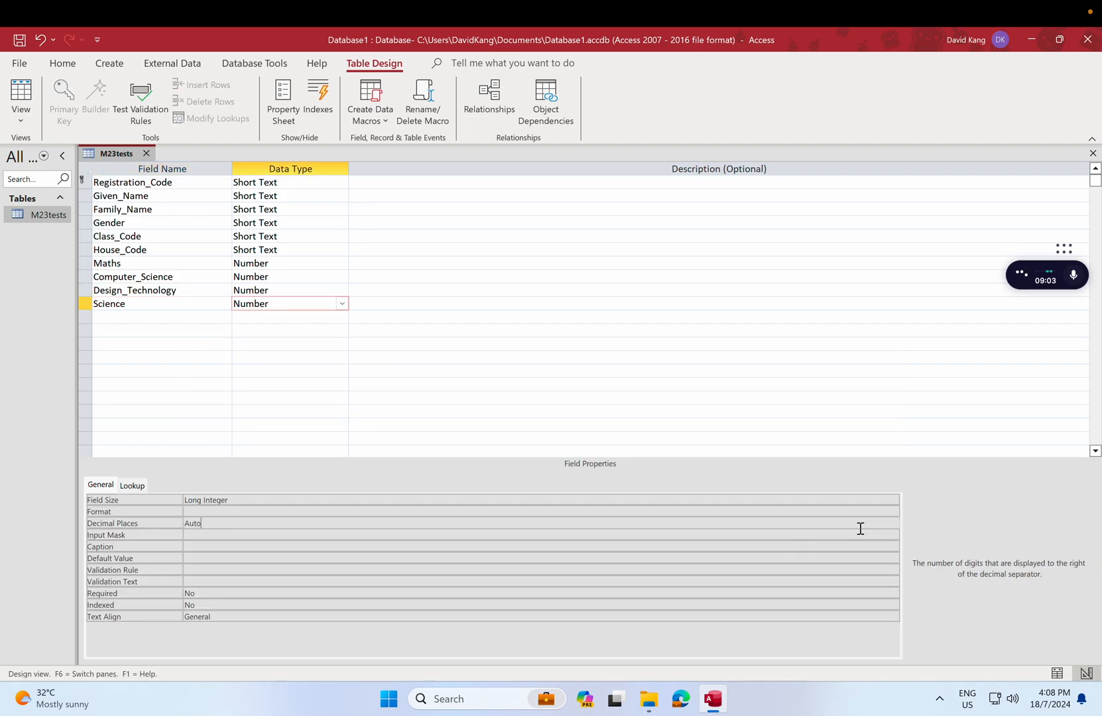
click(893, 523)
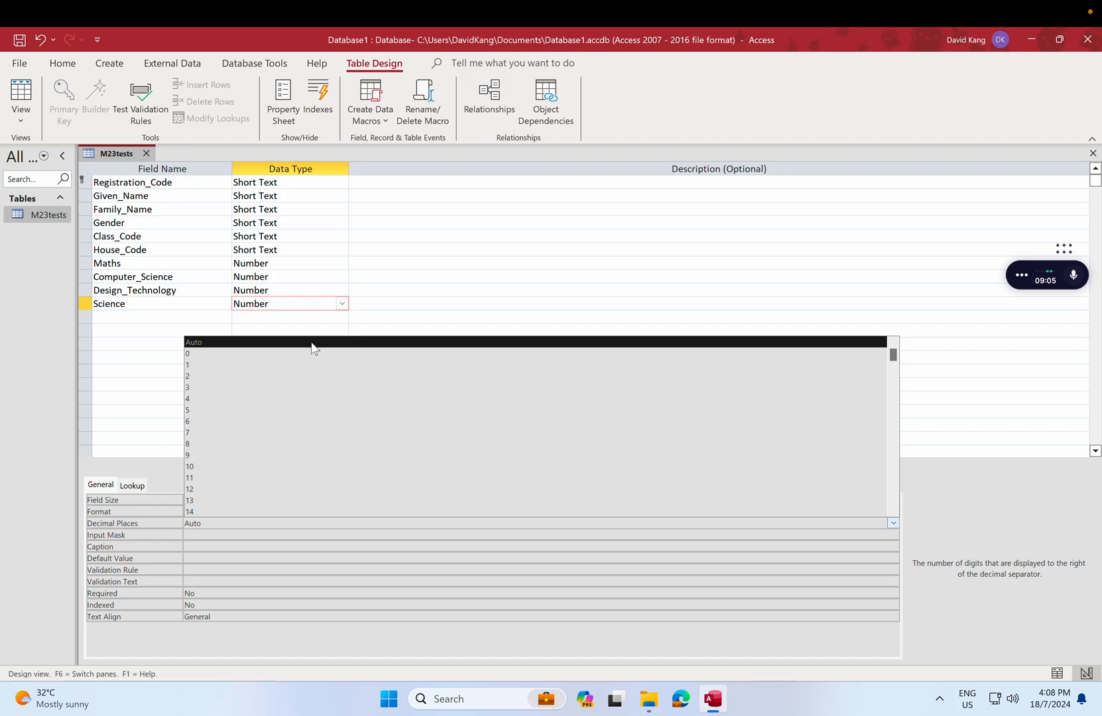
click(310, 353)
click(291, 374)
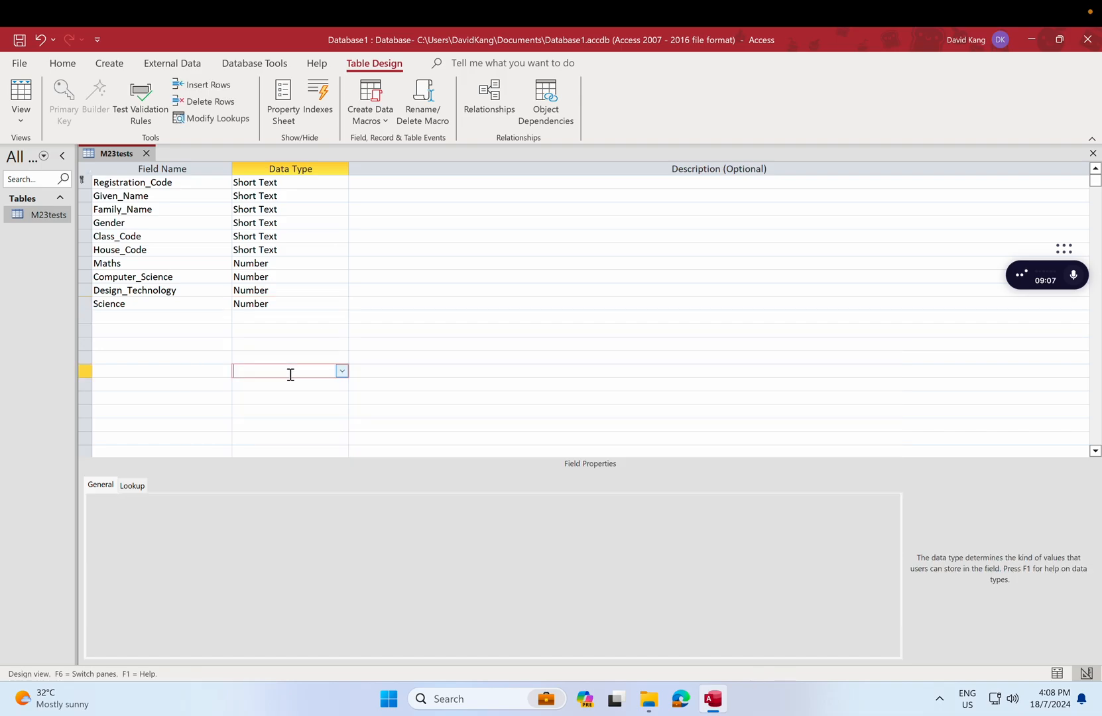
- Review the decimal places setting of the Maths, Computer_Science, Design_Technology and Science fields
click(248, 290)
click(252, 301)
click(255, 278)
click(256, 265)
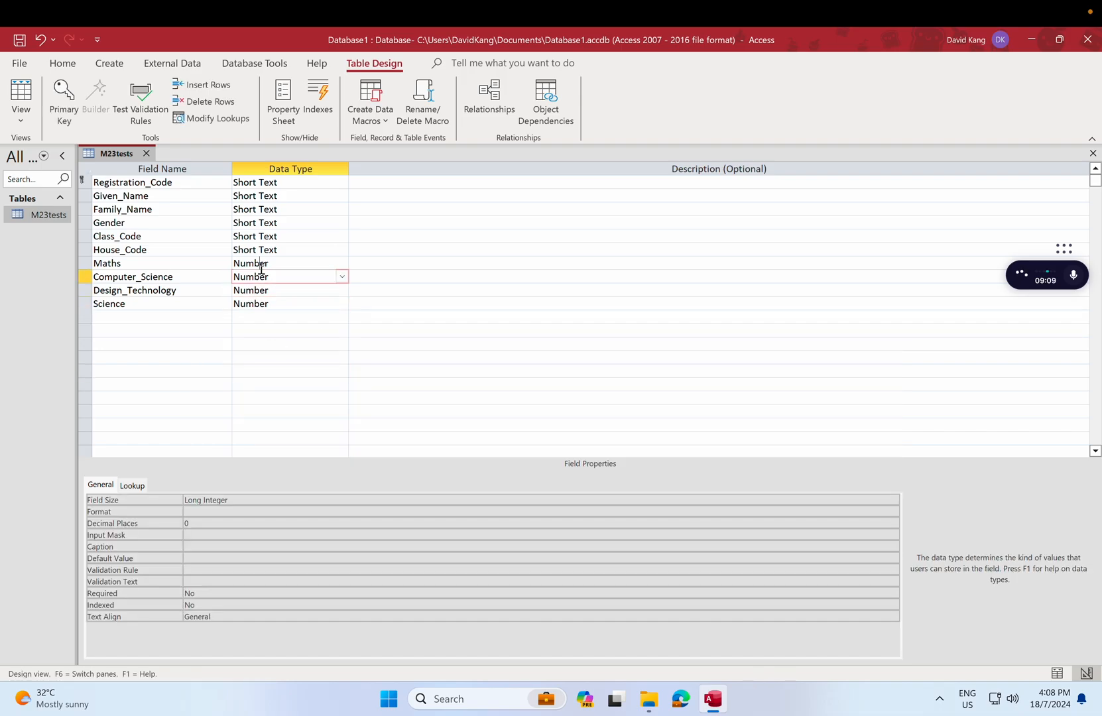
click(258, 279)
click(263, 265)
click(264, 290)
click(265, 304)
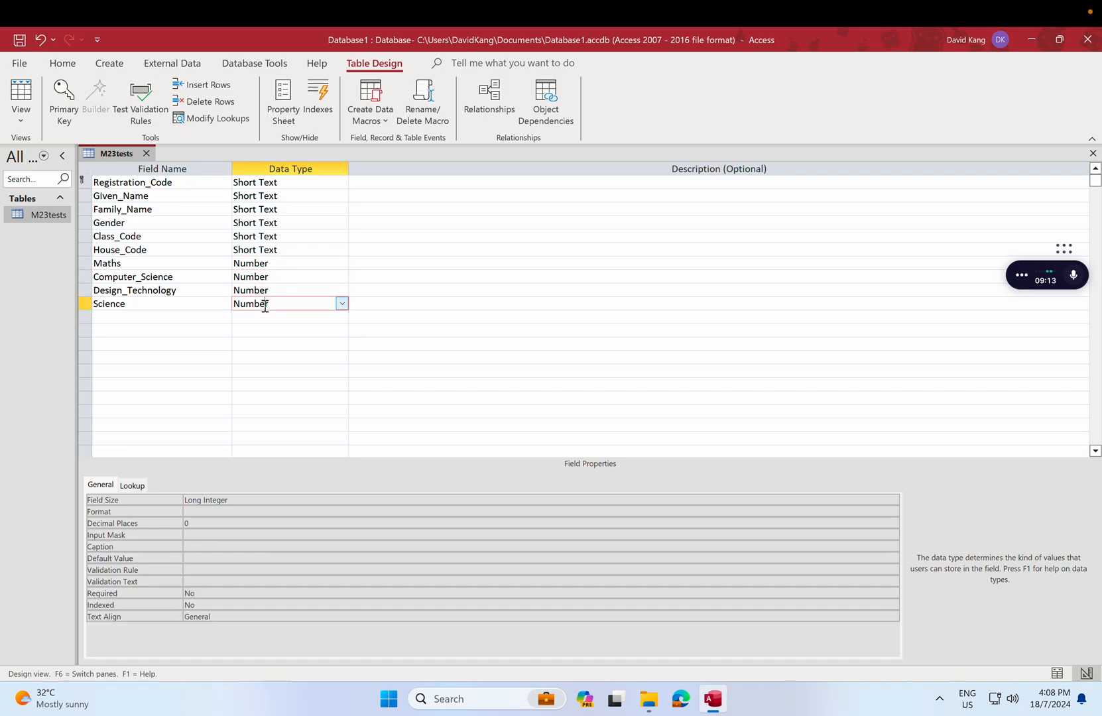
- Check the task's evidence requirement and capture a screenshot of the M23tests field names, data types and primary key
key(ctrl+Left)
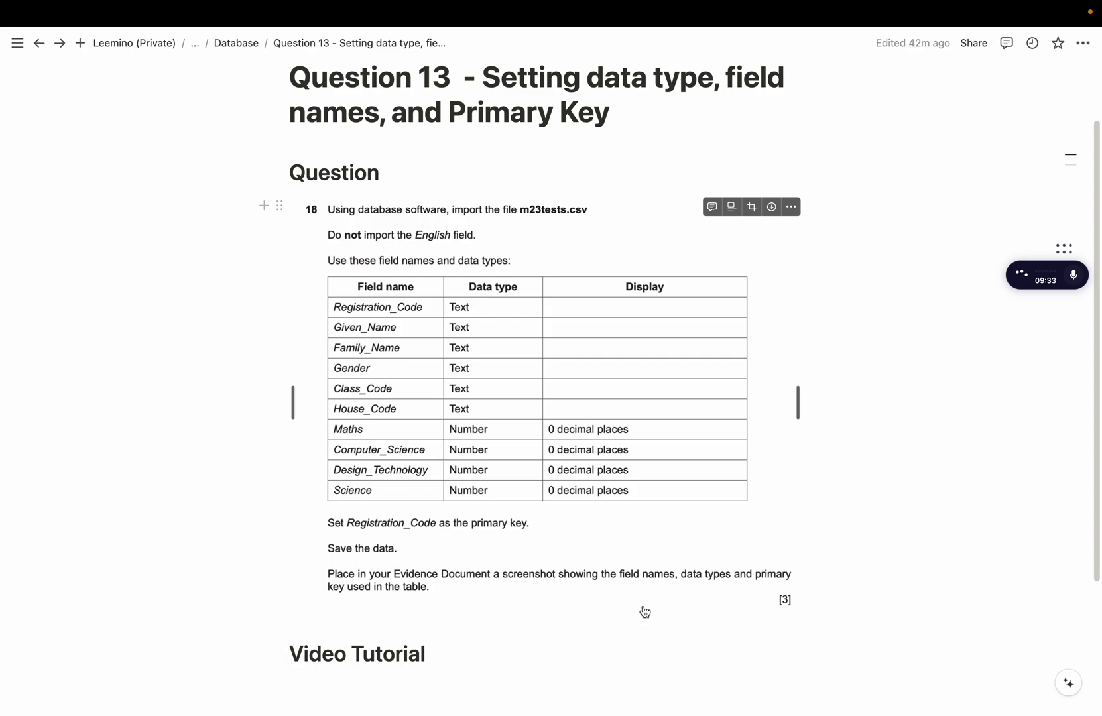
key(alt+Tab)
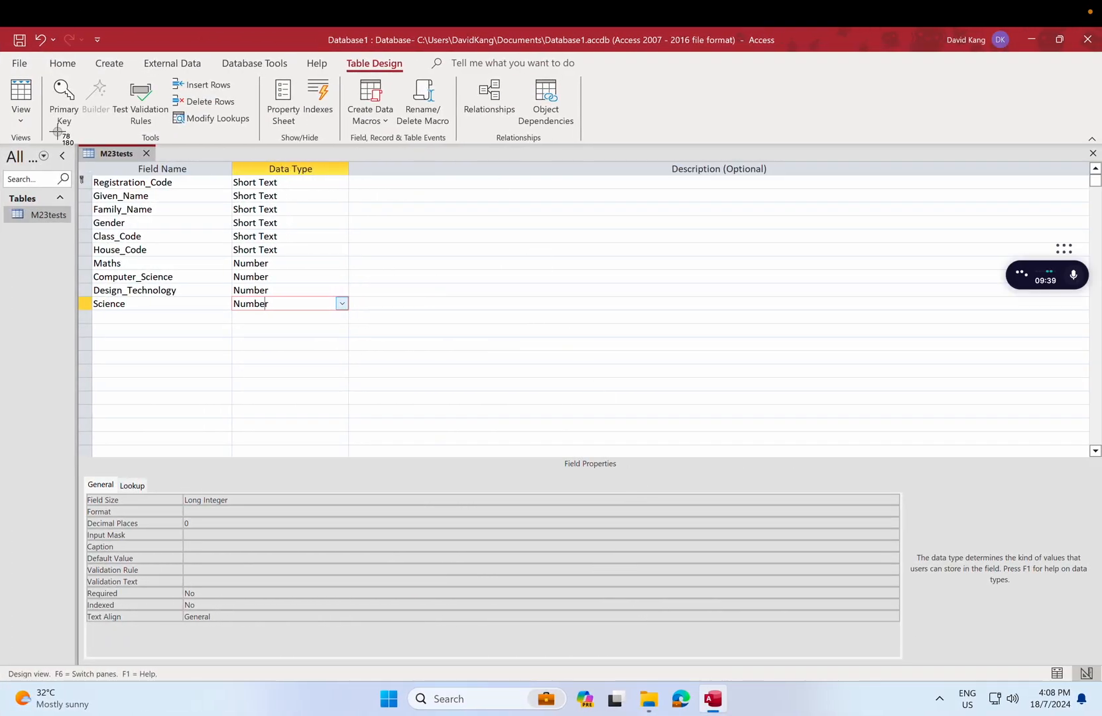
drag(53, 122, 375, 374)
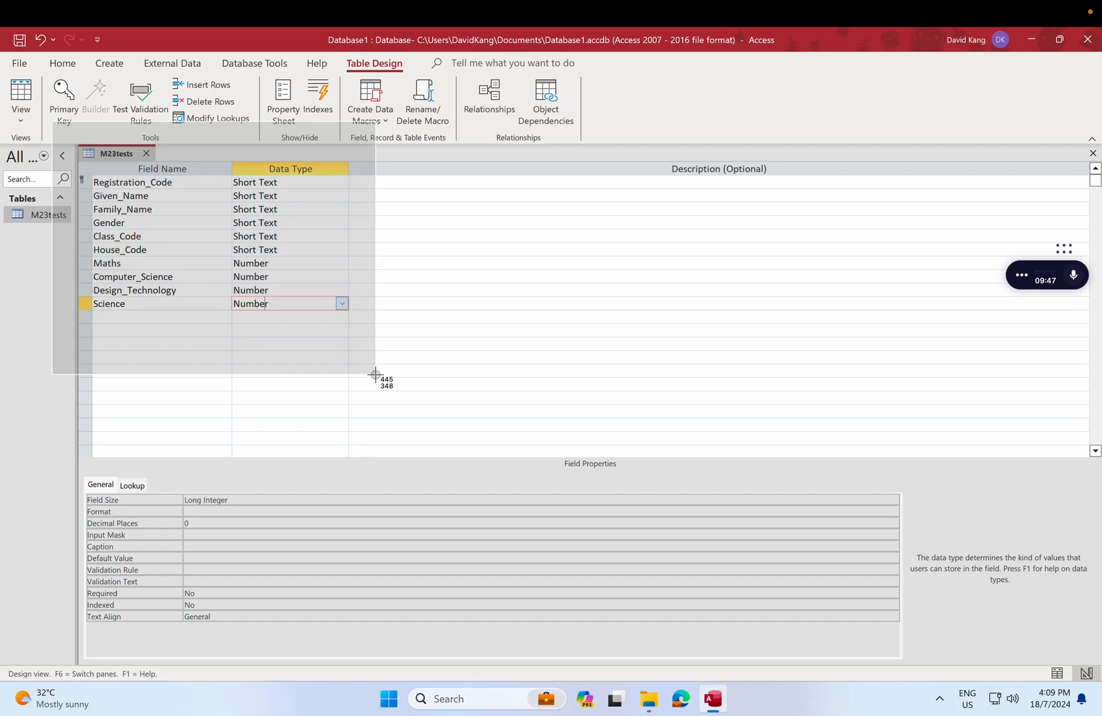
drag(375, 374, 375, 374)
key(alt+space)
text(wor)
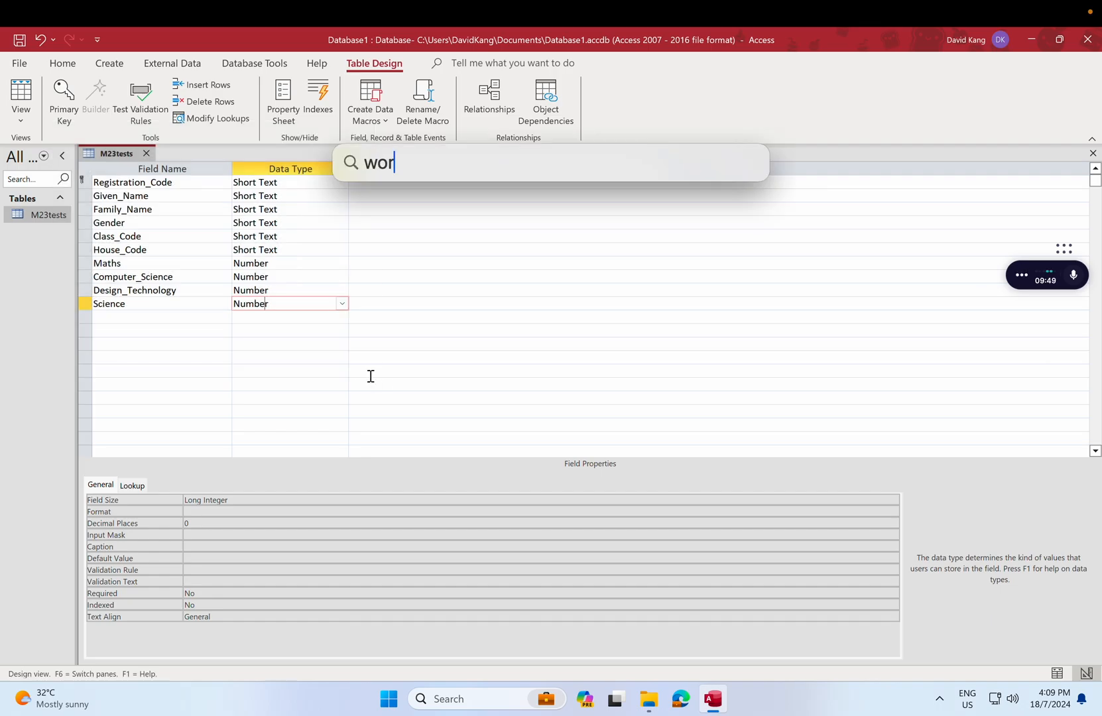
key(BackSpace)
key(BackSpace)
key(BackSpace)
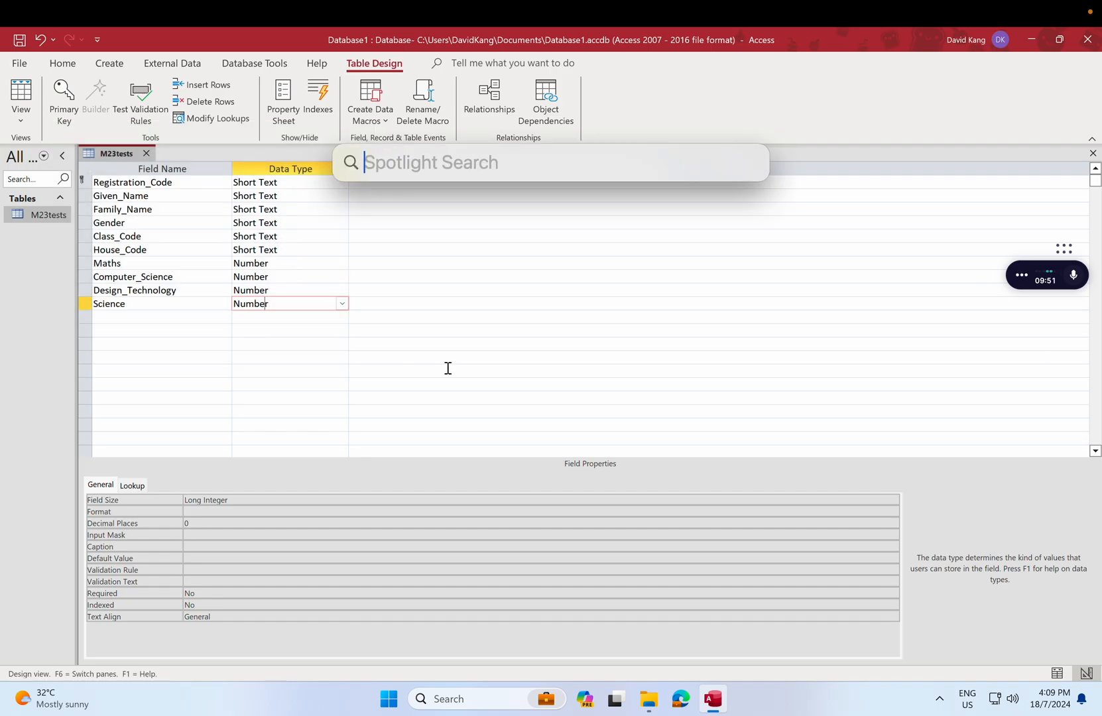
- Find and launch Word in Windows and create a blank document
click(457, 700)
text(word)
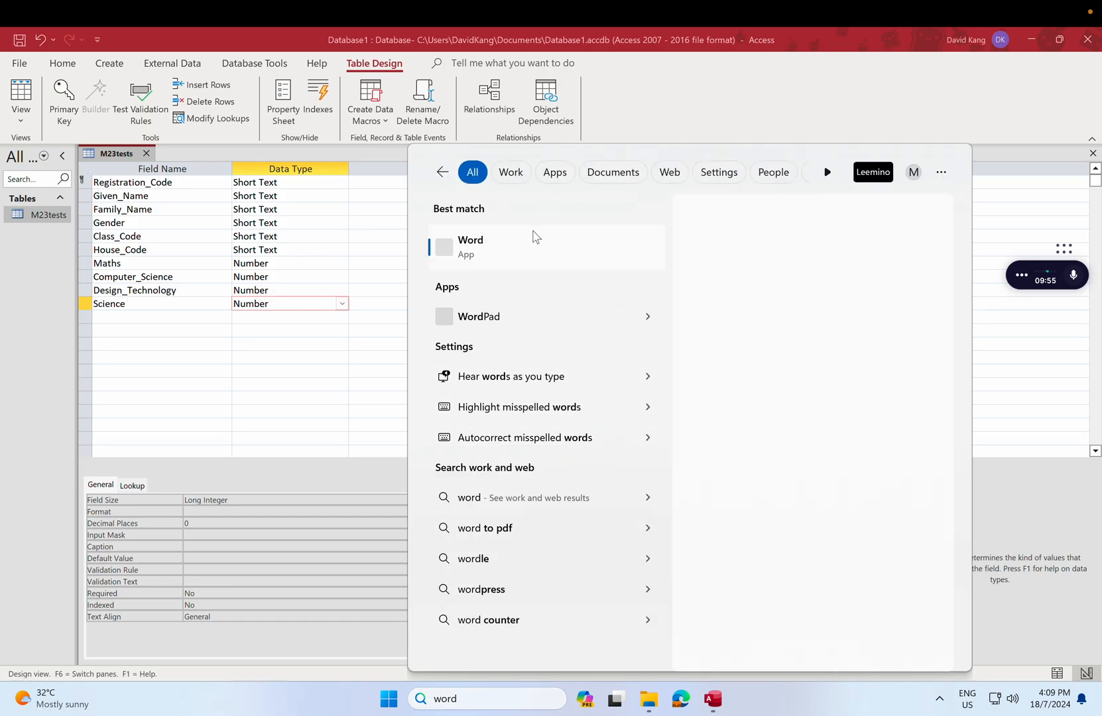
click(548, 258)
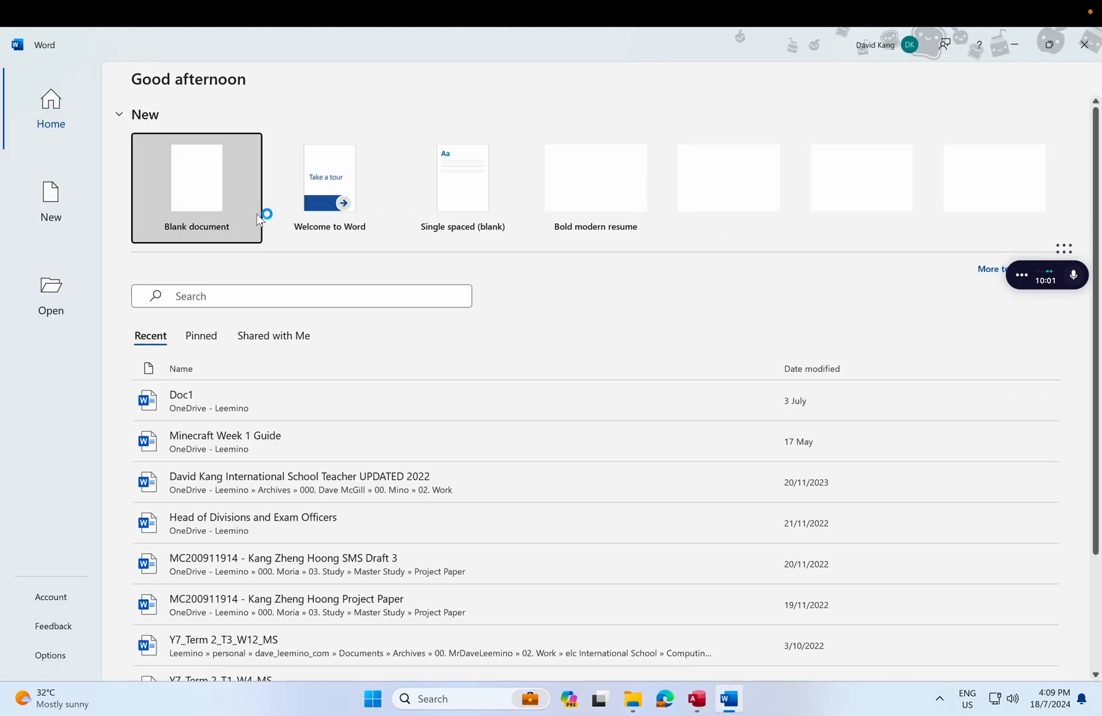
click(250, 220)
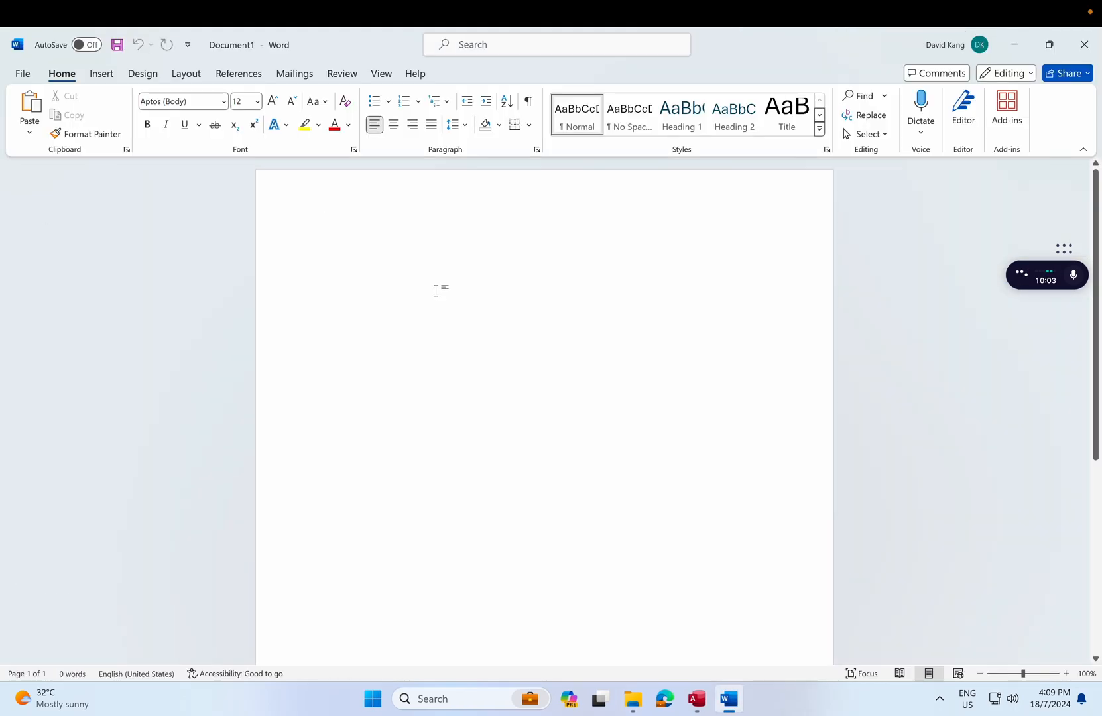
- Enter the heading "Task 18 Evidence:" and paste the table design screenshot below it
text(Task 18 Eviden)
text(sc)
key(ctrl+v)
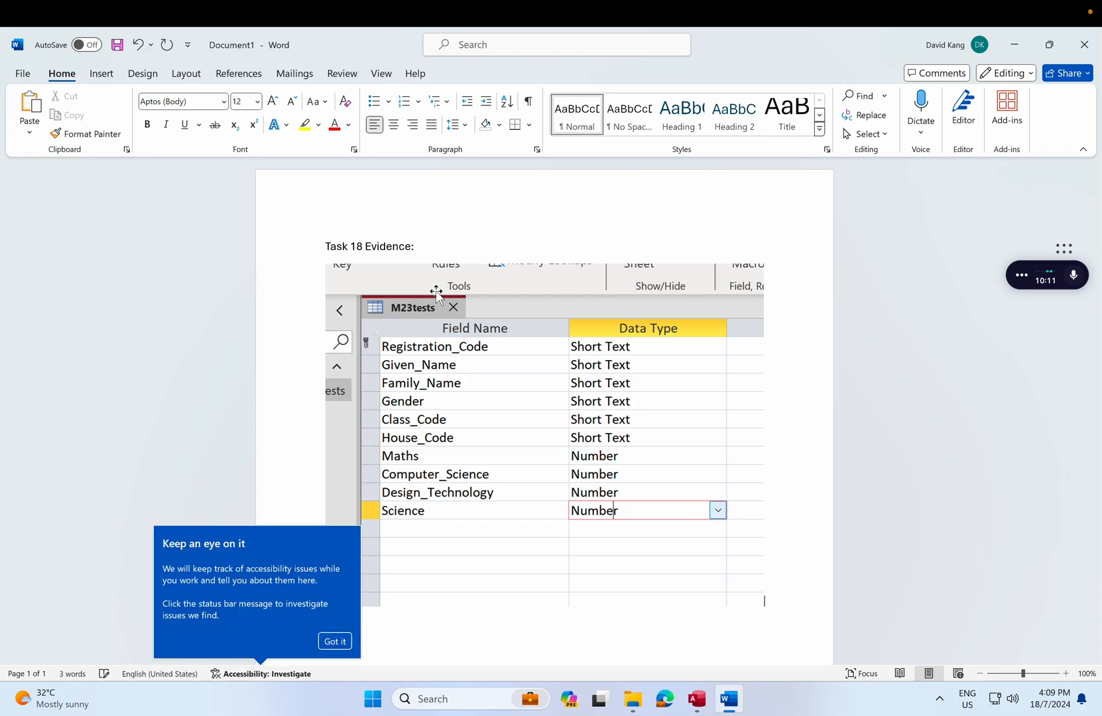
click(521, 292)
click(794, 485)
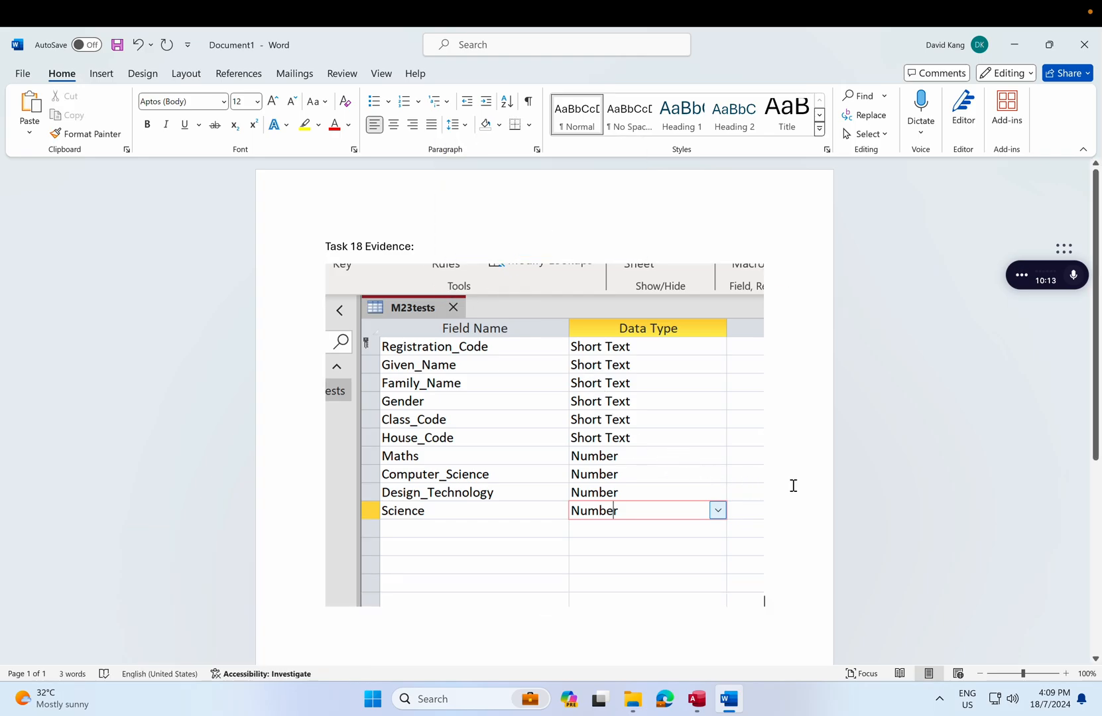